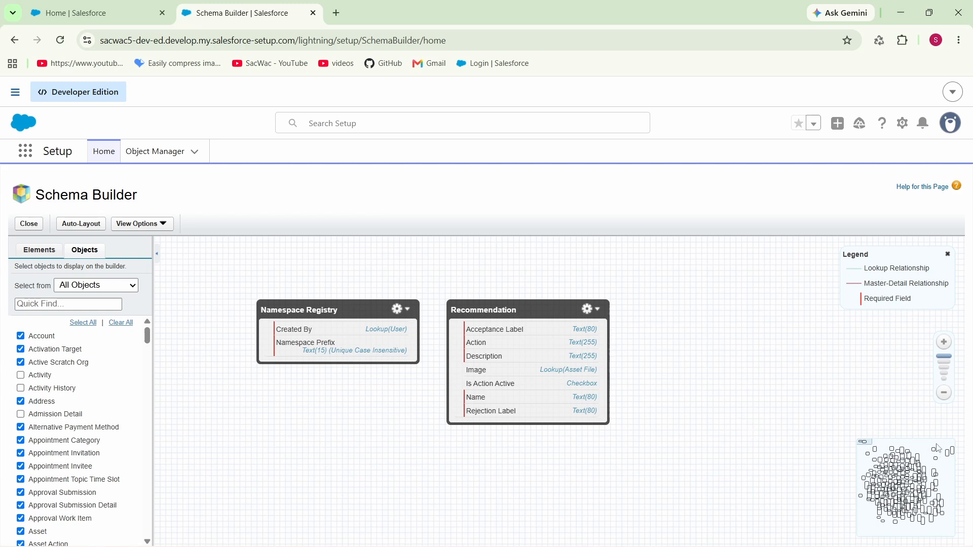
Examine the objects and the relationship lines between them across the full schema diagram
left_click(944, 395)
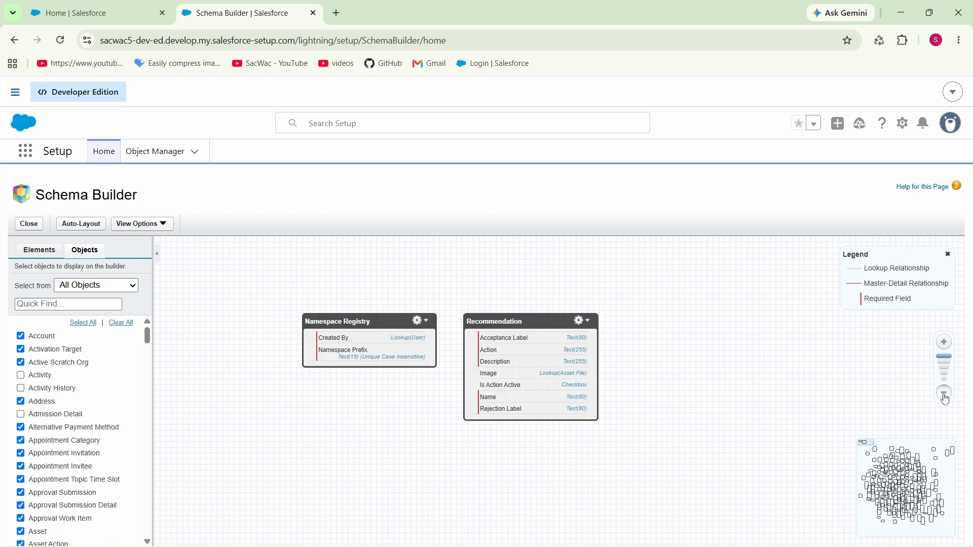
left_click(944, 395)
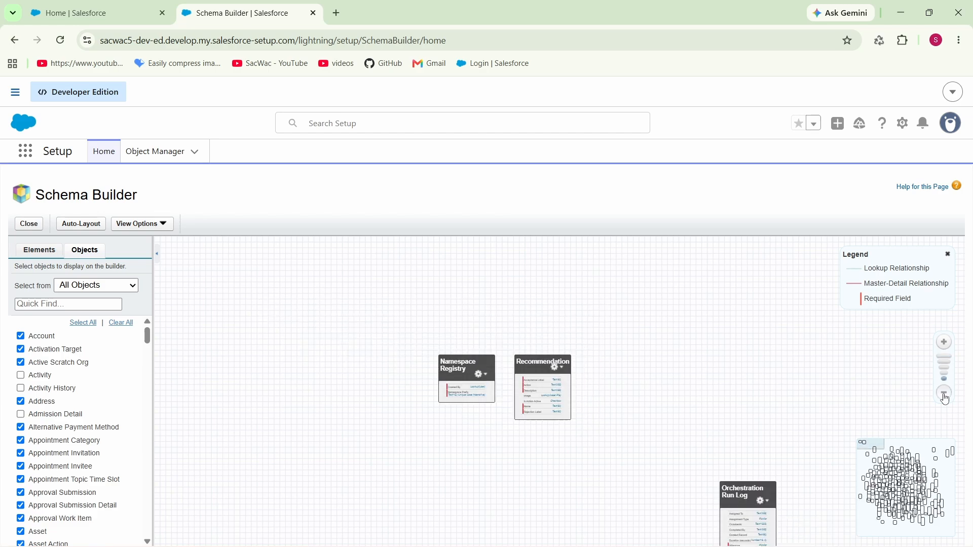
left_click_drag(742, 392, 666, 175)
left_click_drag(752, 461, 592, 350)
left_click_drag(679, 359, 509, 426)
left_click_drag(604, 380, 582, 448)
left_click_drag(633, 402, 529, 333)
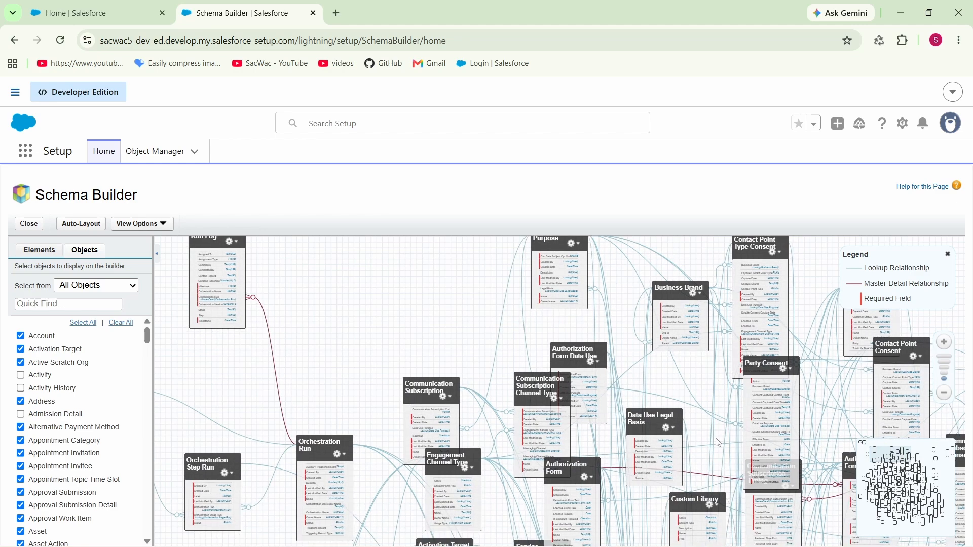
left_click_drag(718, 442, 724, 527)
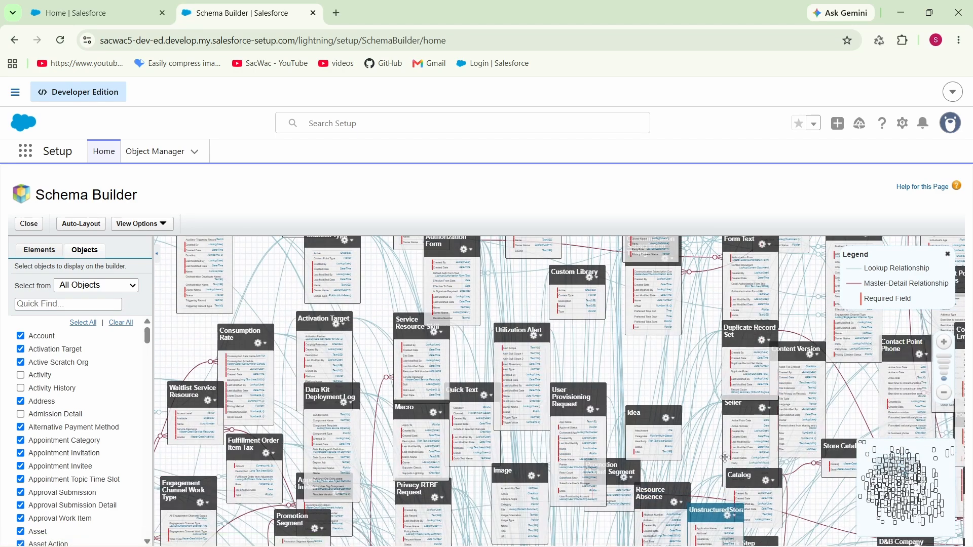
left_click_drag(638, 372, 617, 303)
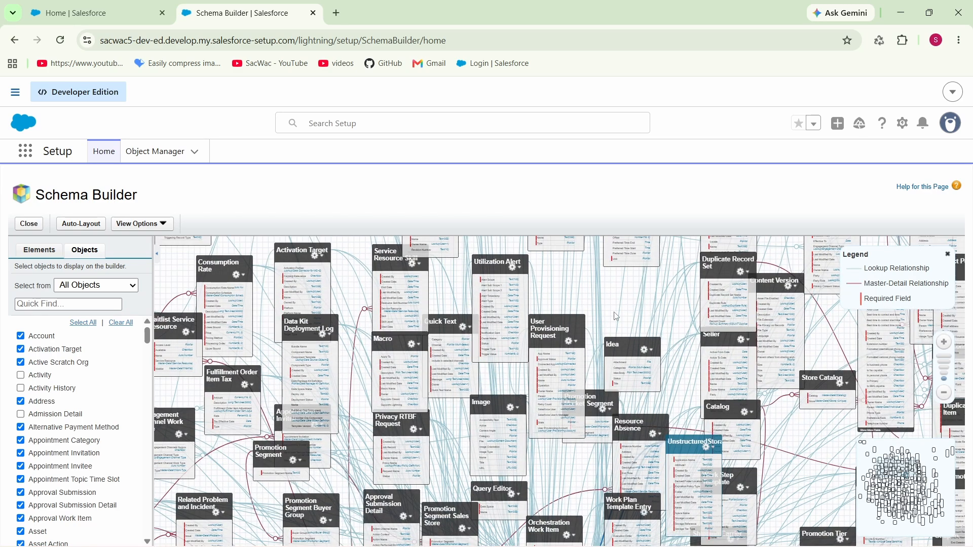
Clear all objects from the schema canvas and display only Account and Contact
left_click(122, 323)
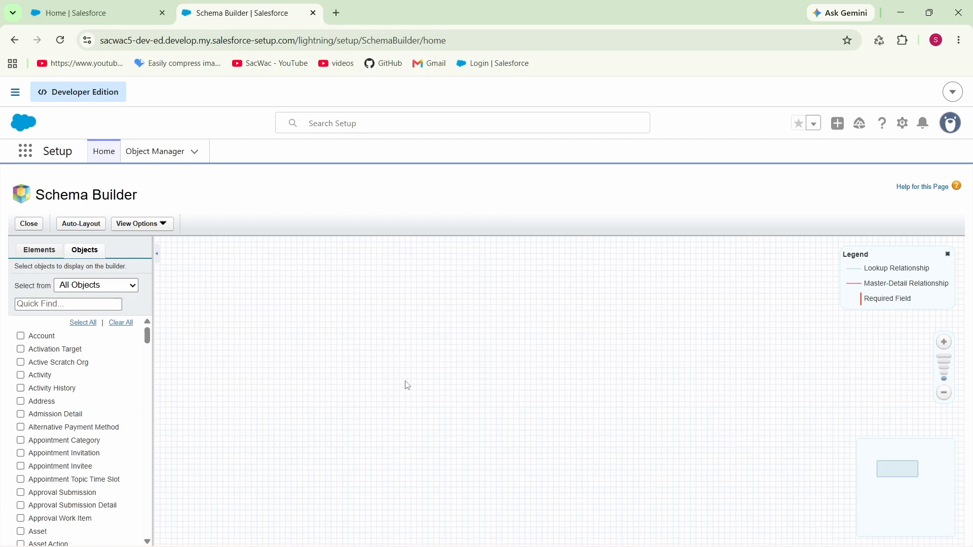
left_click(20, 336)
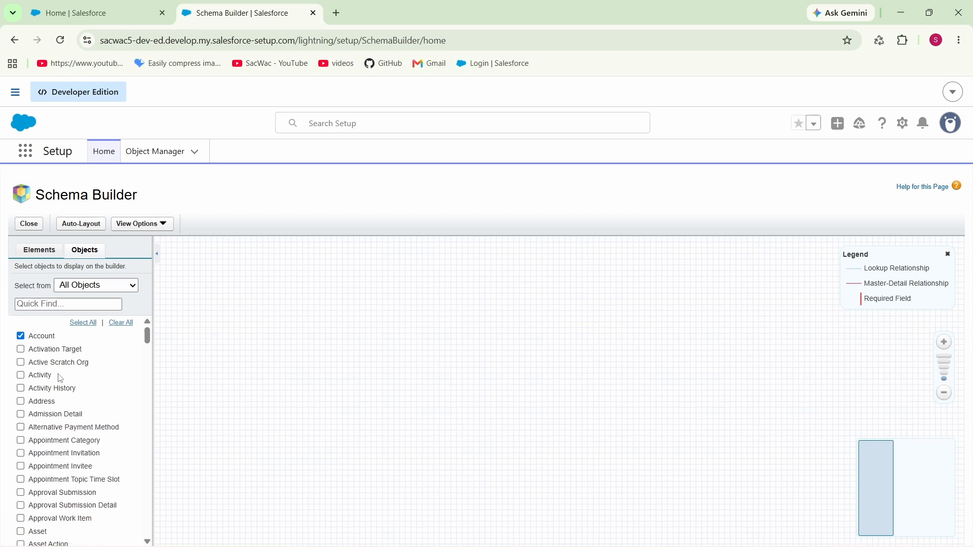
left_click(57, 305)
type("conta")
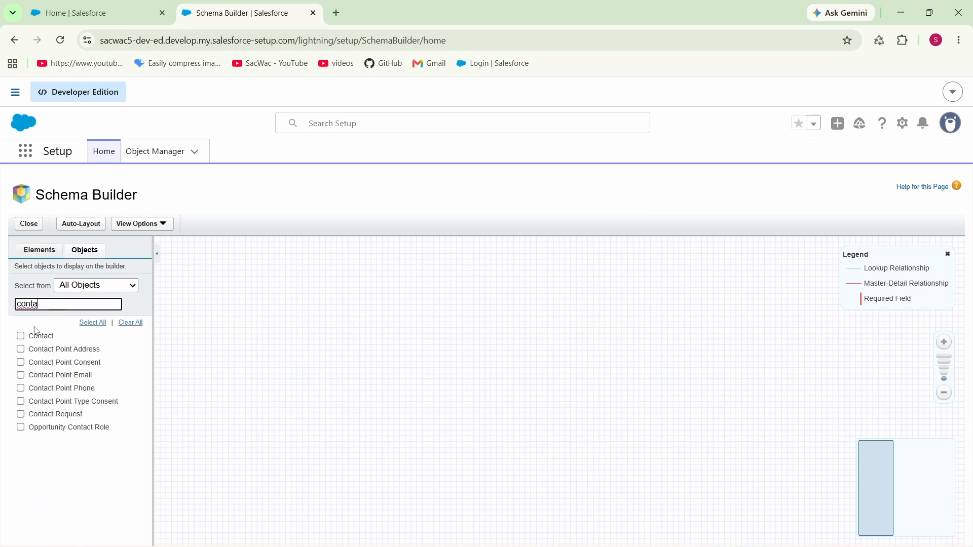
left_click(20, 336)
Add the Opportunity and Student objects to the schema canvas
left_click_drag(36, 303, 14, 301)
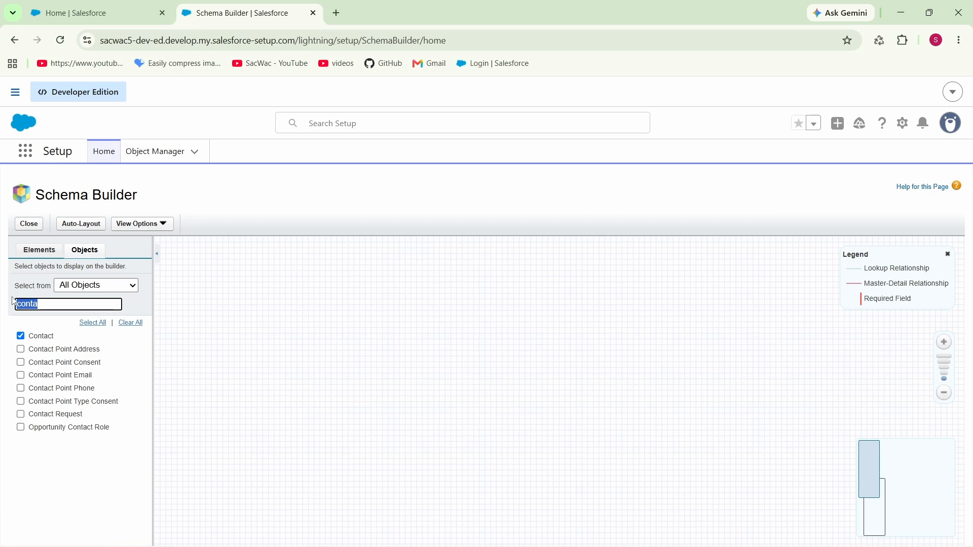
type("opp")
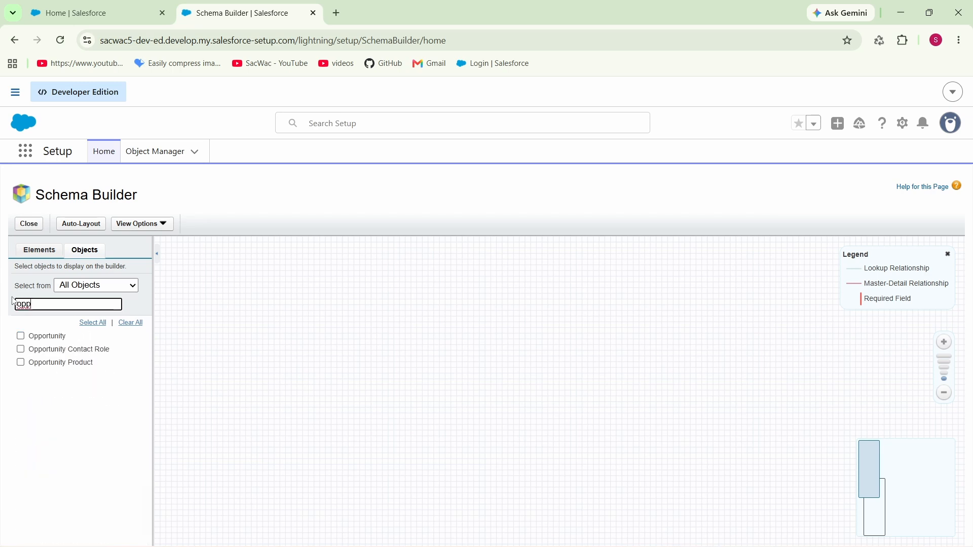
left_click(20, 336)
type("st")
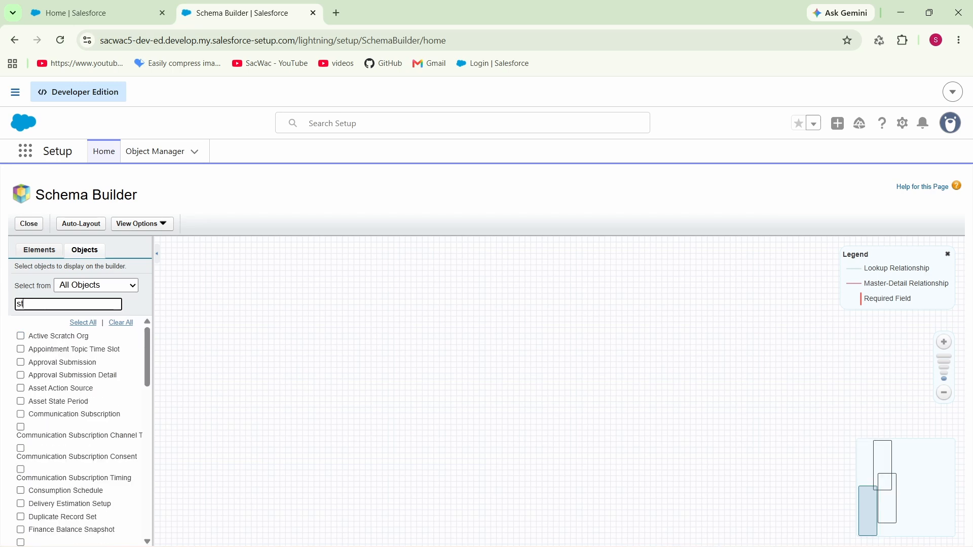
type("ude")
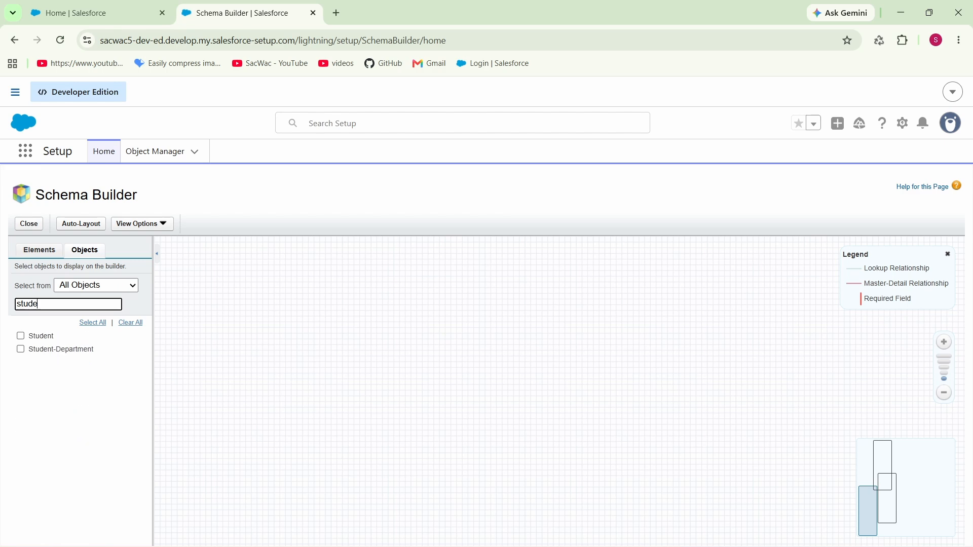
left_click(32, 336)
Add the Department object to the schema canvas and clear the object search
type("de[a")
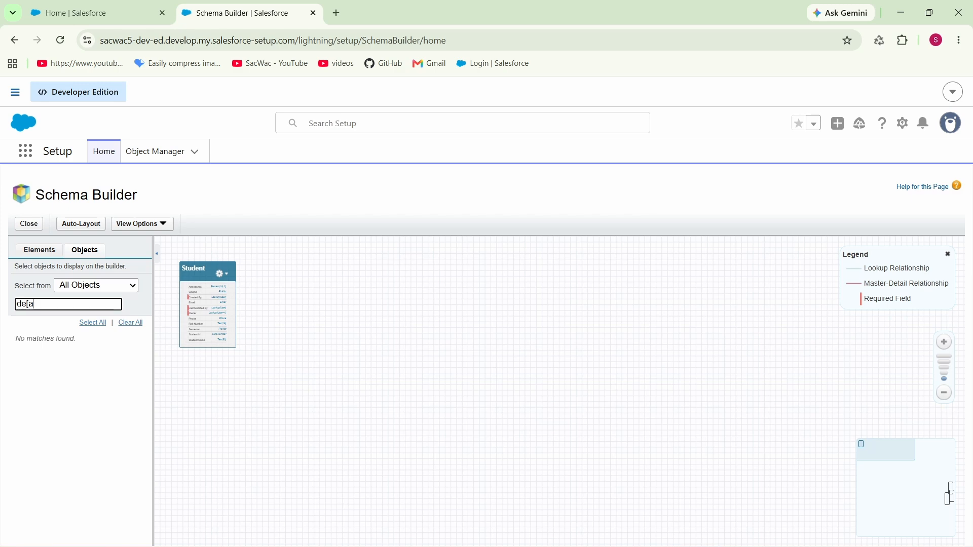
key("BackSpace")
key("BackSpace")
type("pa")
left_click(21, 337)
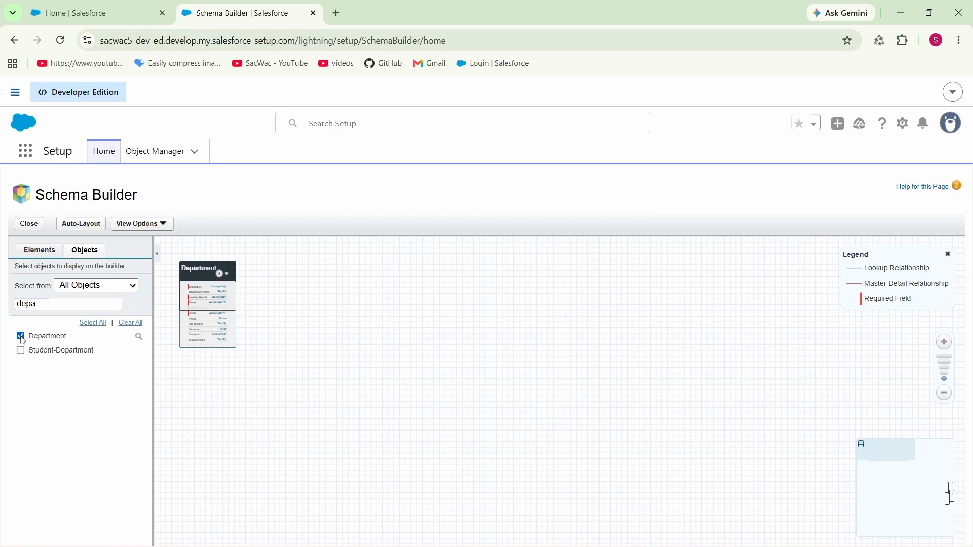
double_click(89, 303)
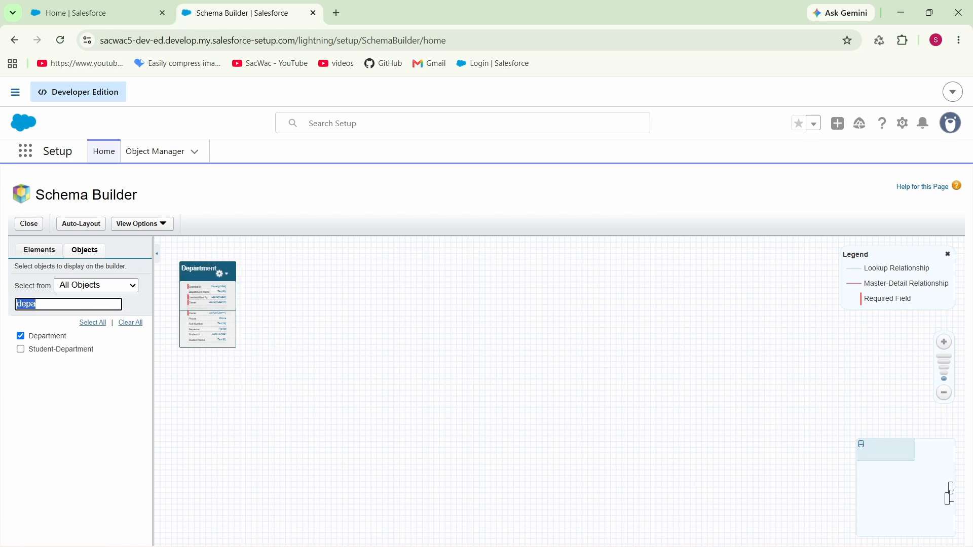
key("BackSpace")
Separate the overlapping Department and Student objects, placing Department beside Student, and bring Account, Contact and Opportunity into view
left_click_drag(612, 354, 733, 442)
left_click_drag(514, 311, 575, 344)
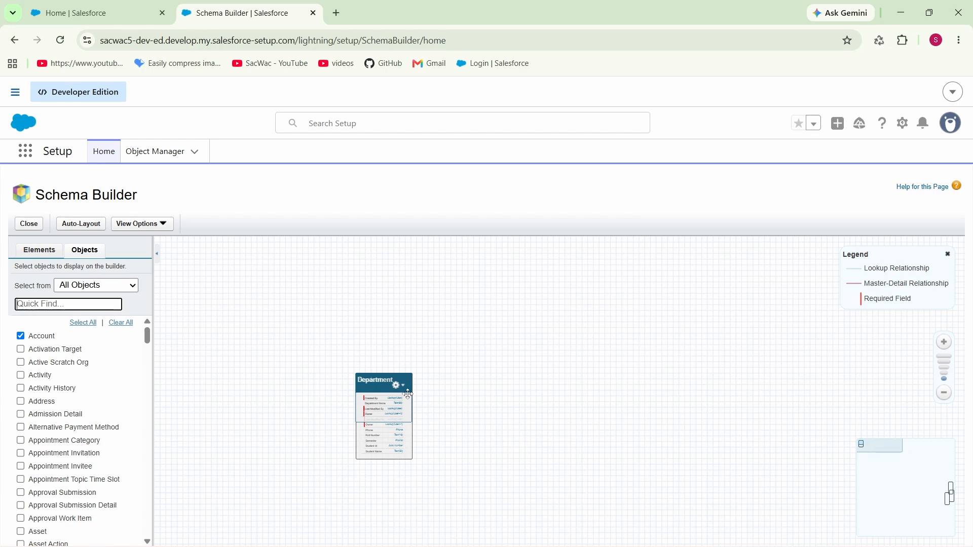
left_click_drag(388, 391, 494, 388)
left_click(951, 498)
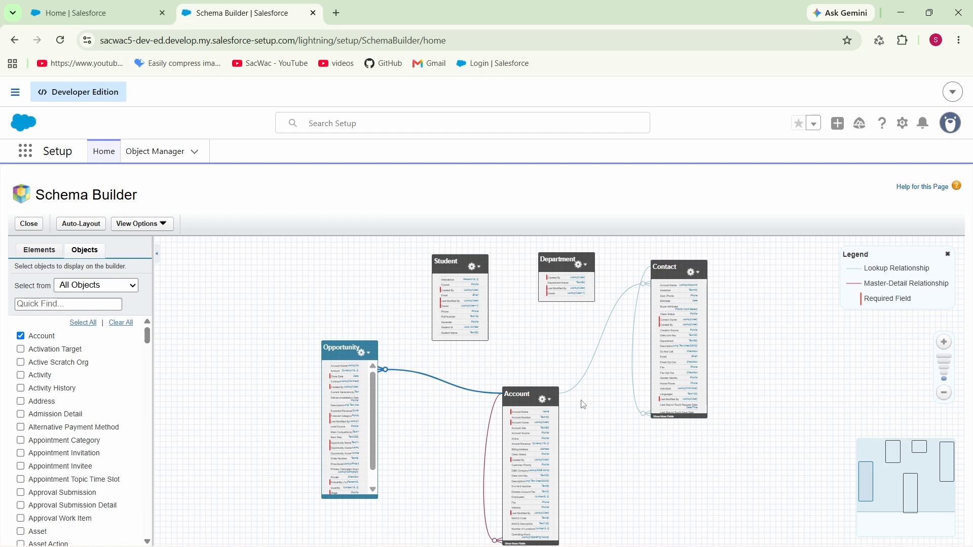
Examine the lookup relationships that link Contact and Opportunity to Account, and the fields listed in those objects
mouse_move(577, 401)
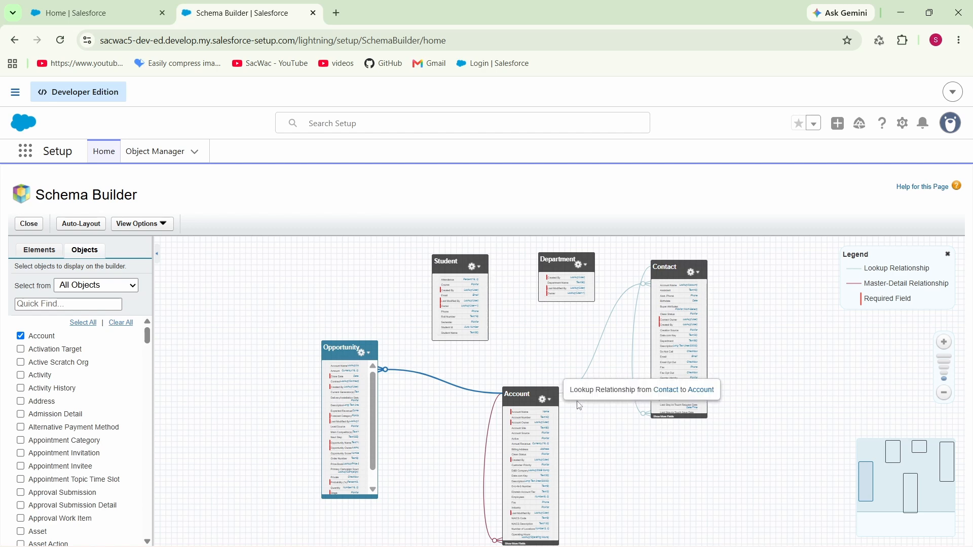
left_click_drag(602, 420, 566, 427)
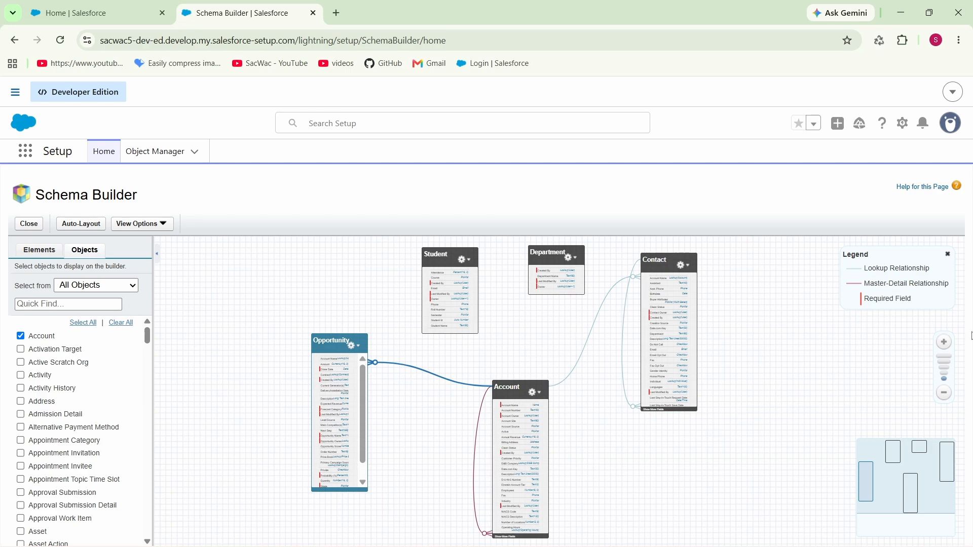
left_click(948, 346)
left_click(948, 346)
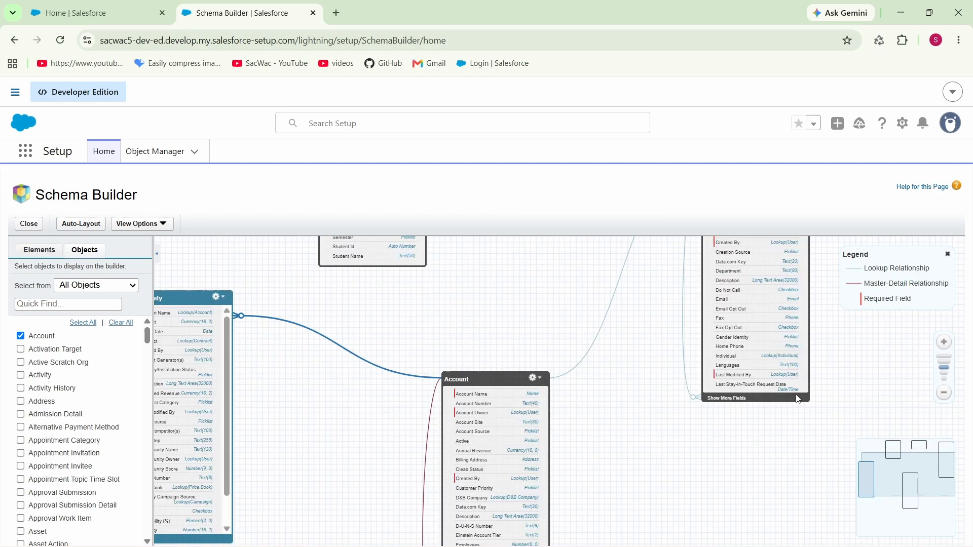
left_click_drag(667, 450, 819, 394)
left_click_drag(720, 341, 636, 457)
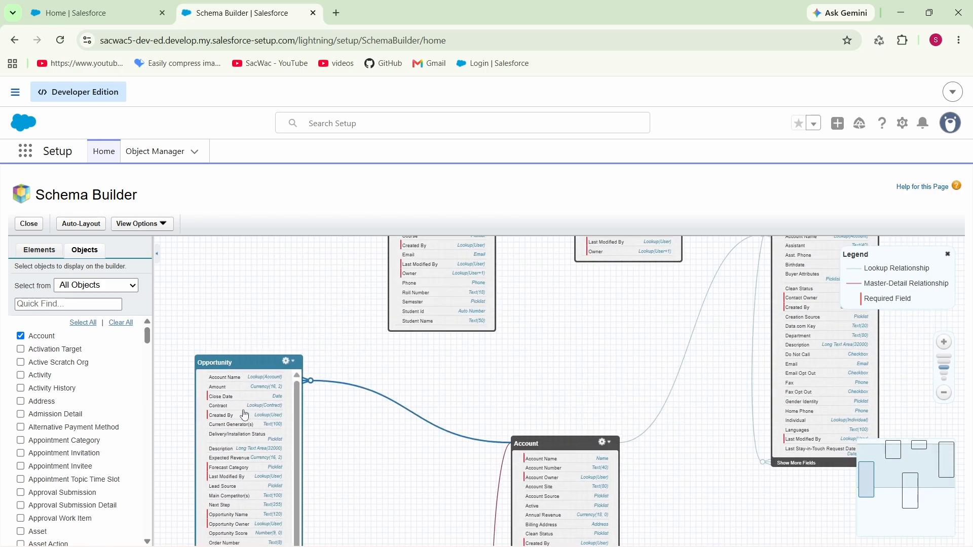
left_click_drag(394, 480, 376, 341)
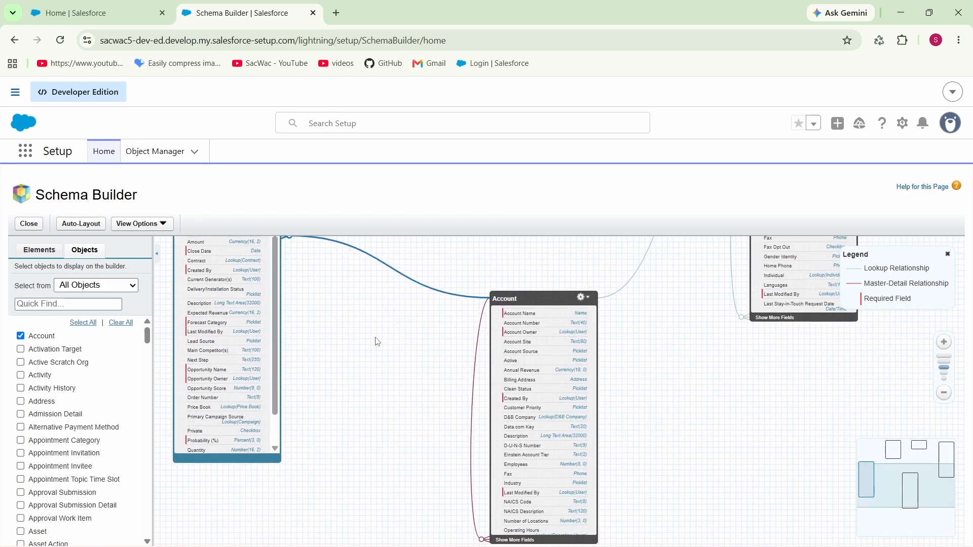
left_click_drag(388, 300, 402, 363)
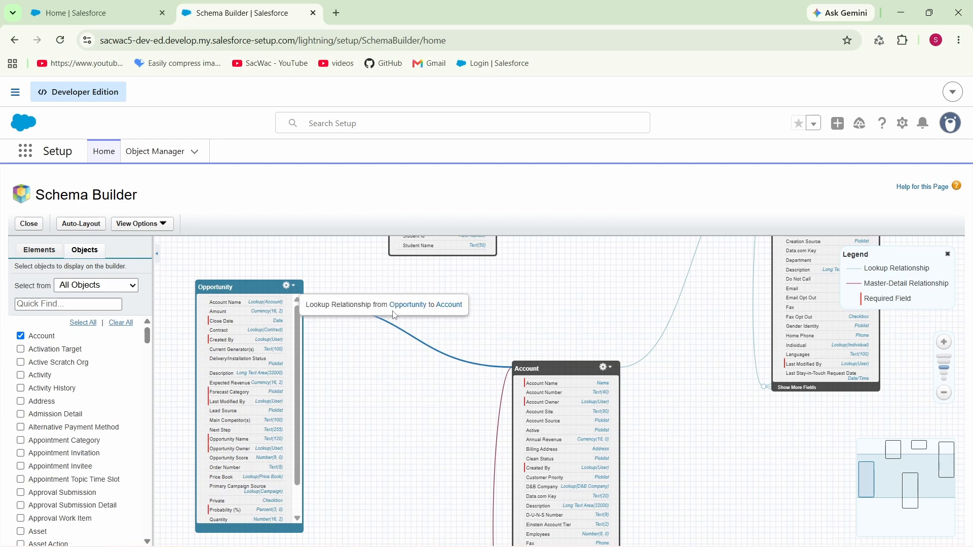
Examine the fields, data types and required-field markings of the Student, Department, Contact, Opportunity and Account objects
left_click_drag(735, 350, 652, 518)
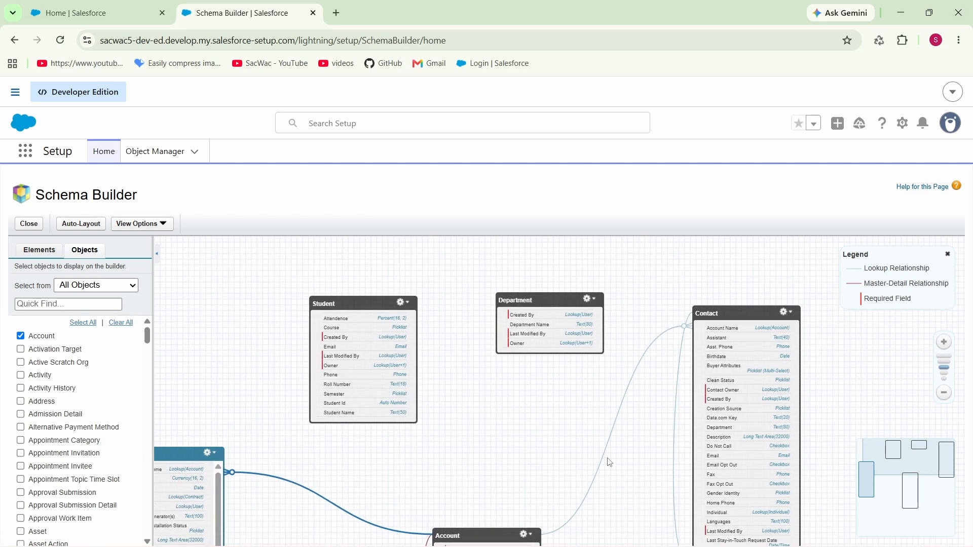
left_click_drag(610, 404, 660, 398)
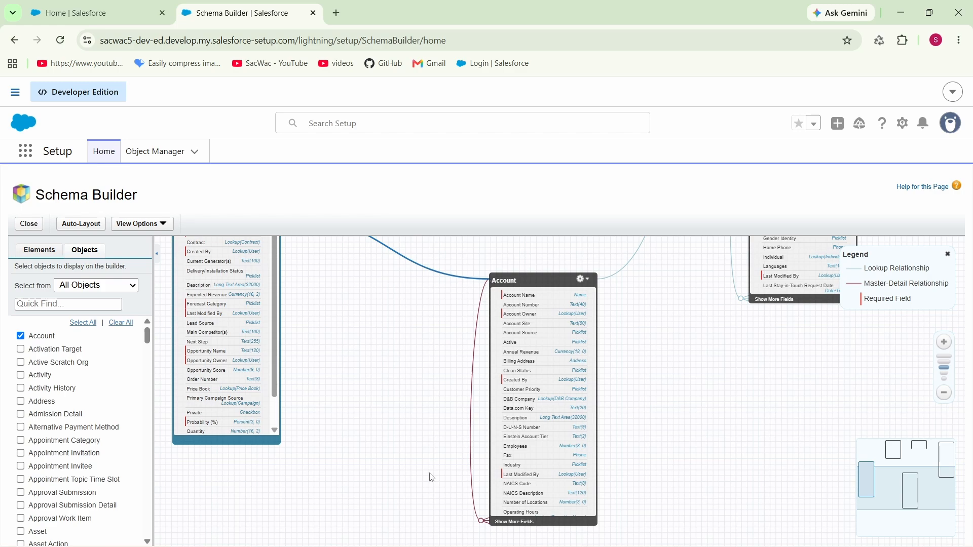
left_click_drag(607, 256, 636, 382)
left_click_drag(616, 339, 652, 486)
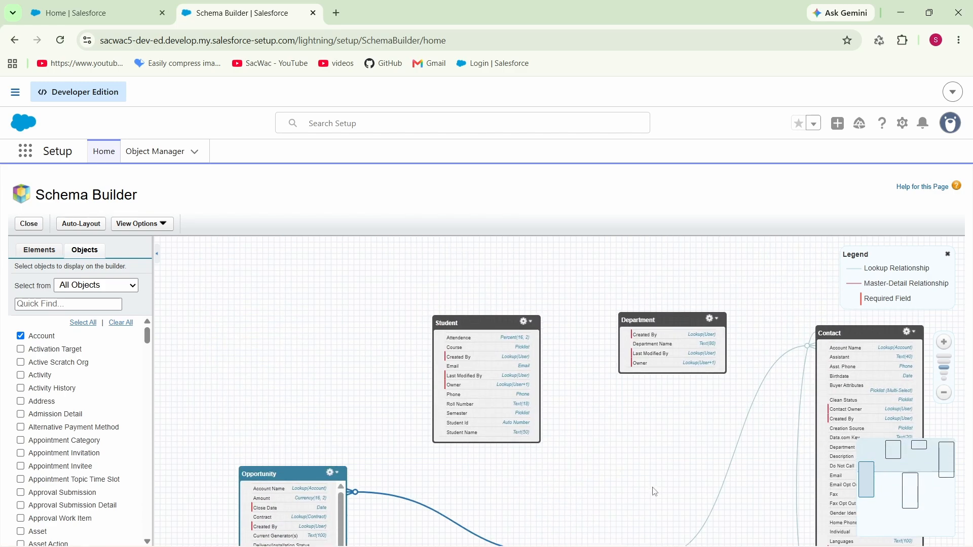
left_click_drag(602, 431, 602, 453)
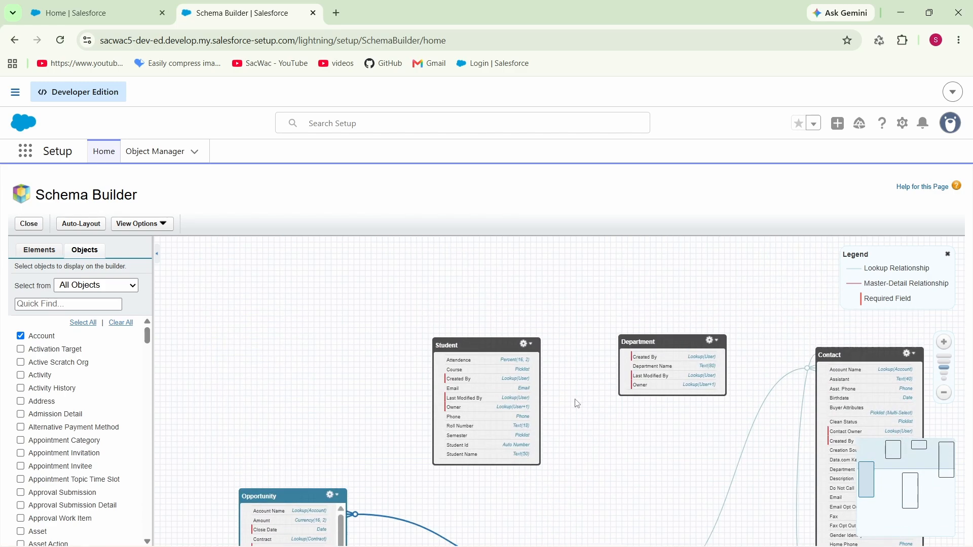
left_click_drag(577, 404, 546, 412)
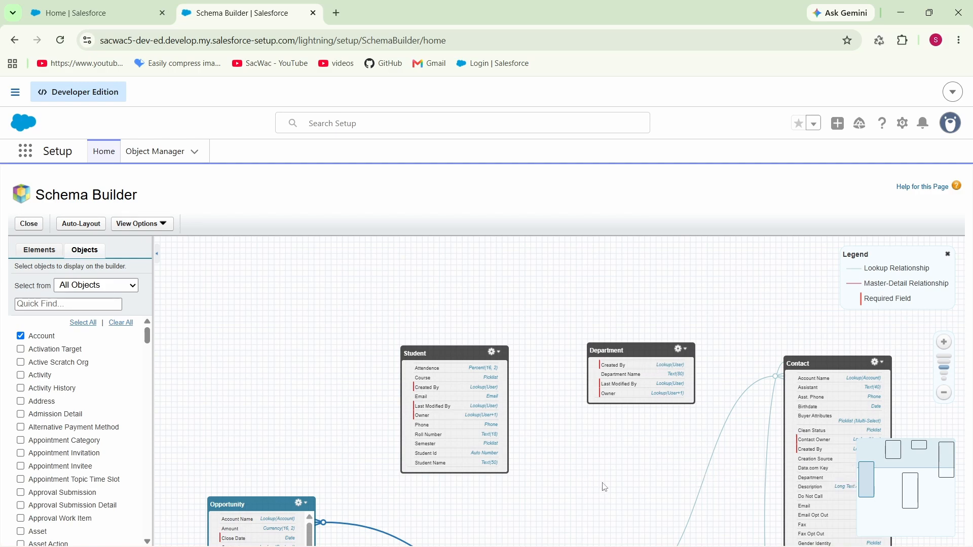
left_click_drag(605, 487, 623, 376)
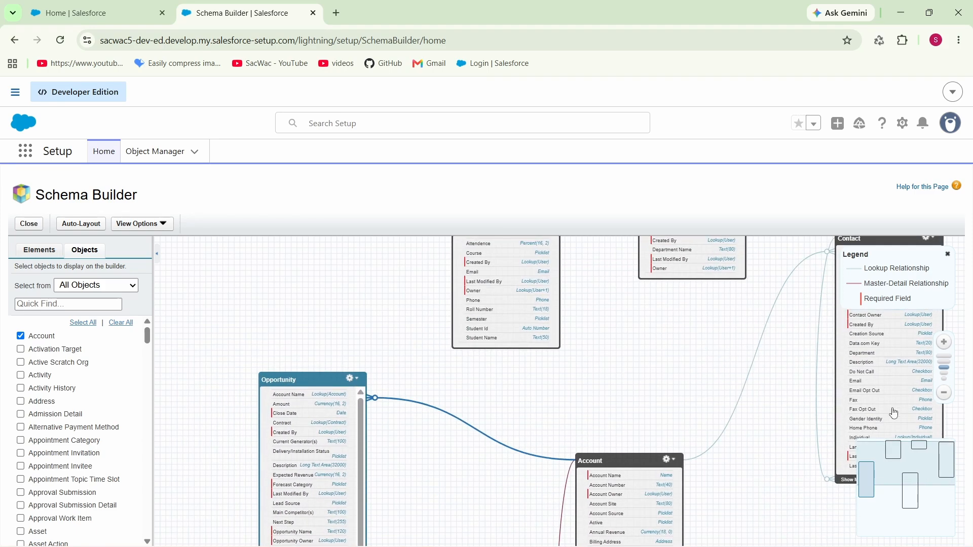
left_click_drag(620, 337, 558, 438)
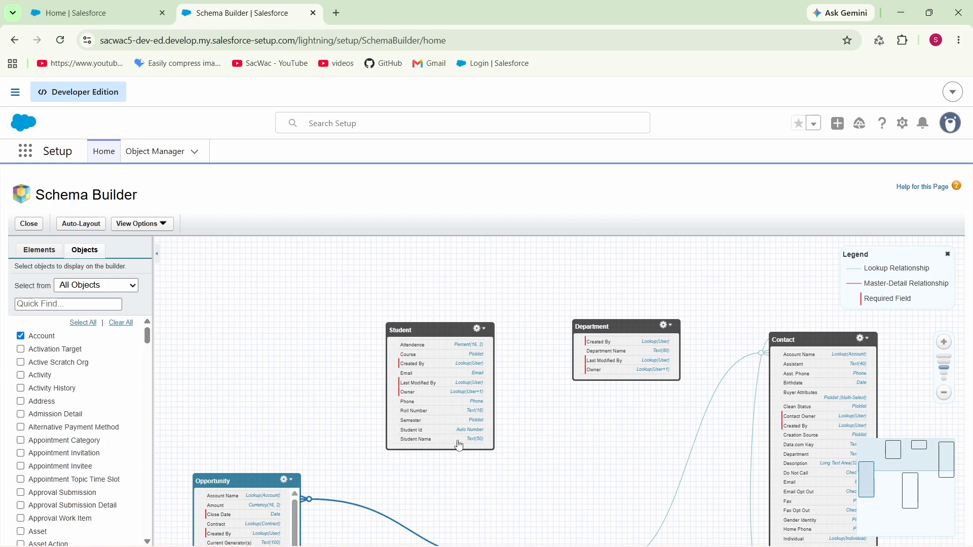
left_click_drag(495, 441, 547, 410)
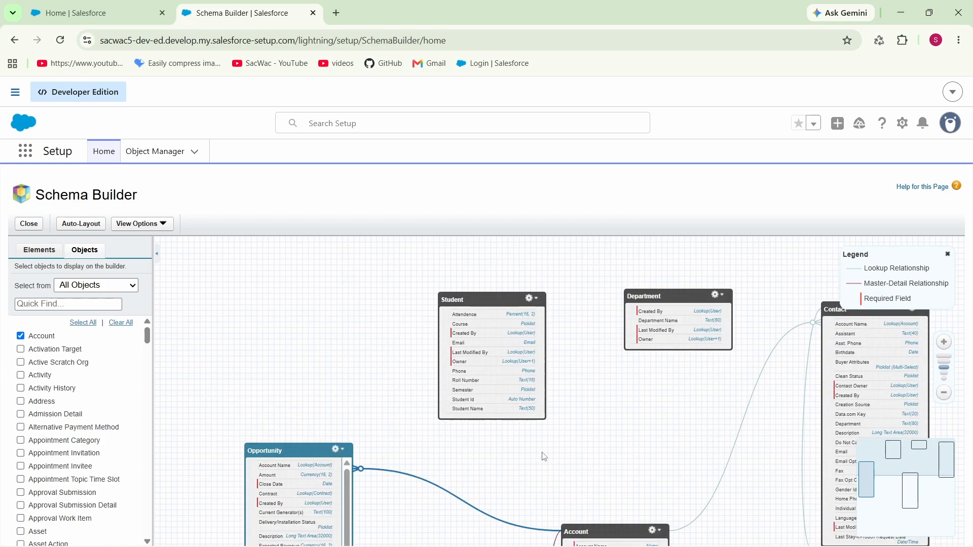
left_click_drag(571, 448, 536, 380)
mouse_move(321, 400)
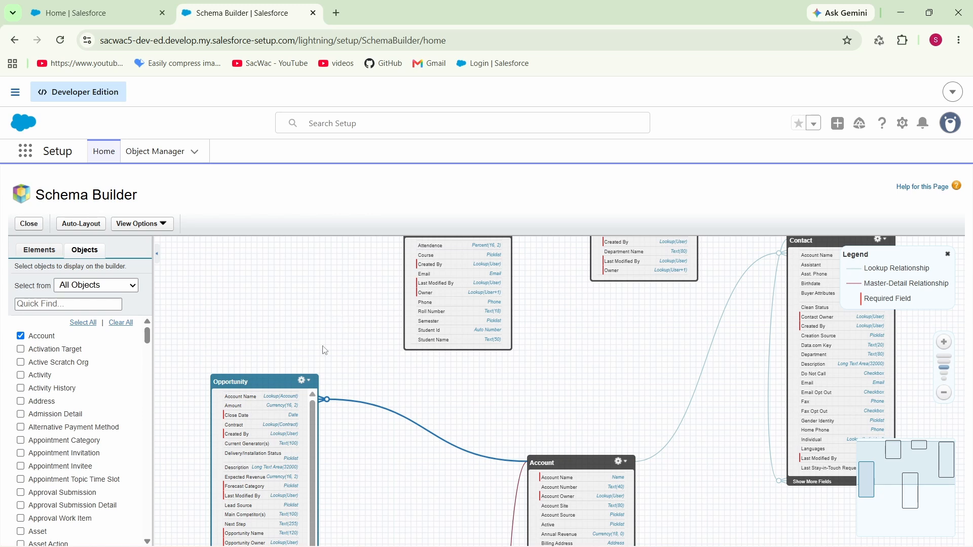
left_click(943, 396)
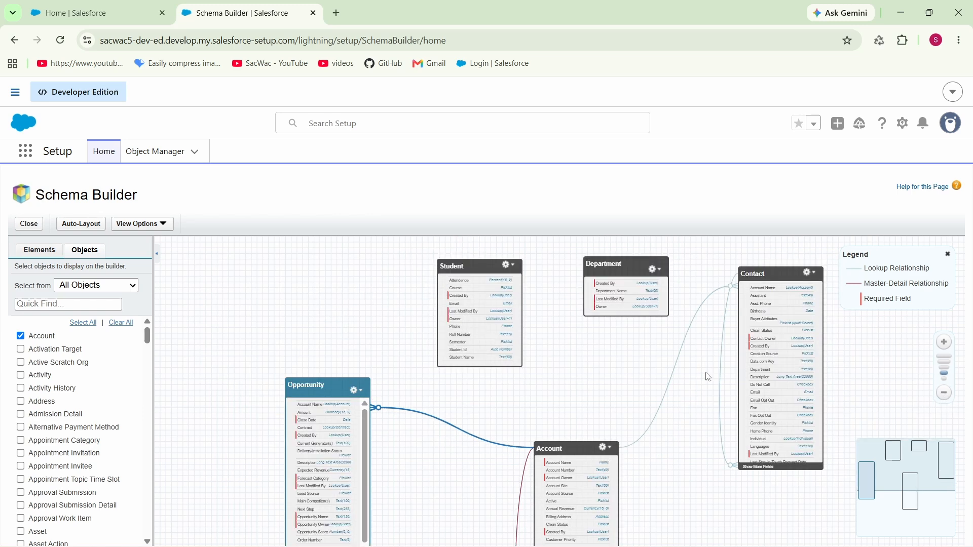
left_click(943, 342)
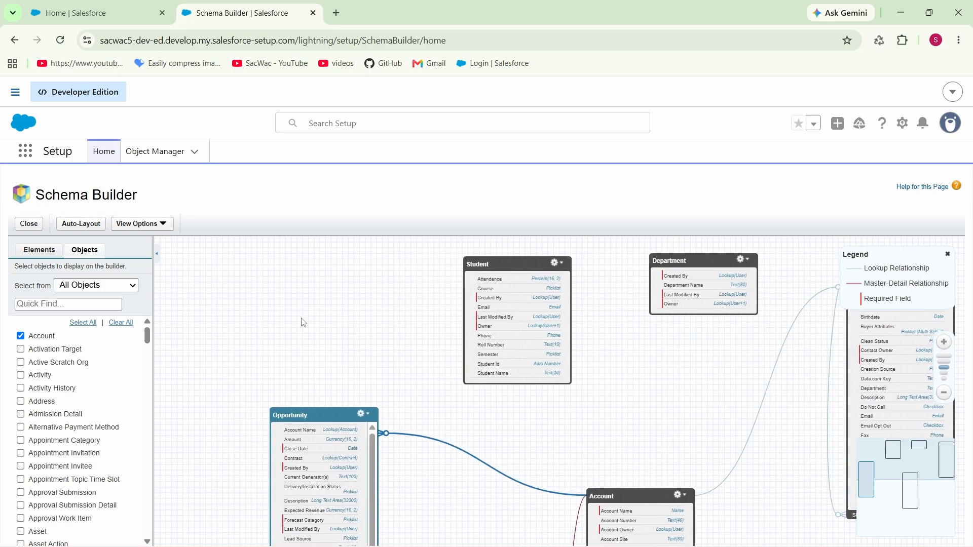
Add a new custom object to the schema canvas with label "my obj" and plural label "my objs"
left_click(34, 252)
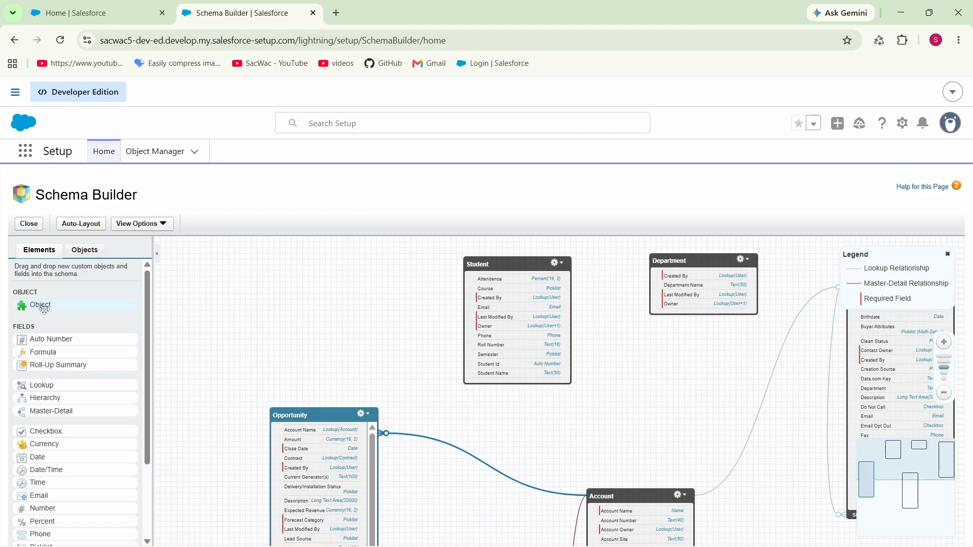
left_click_drag(36, 305, 191, 302)
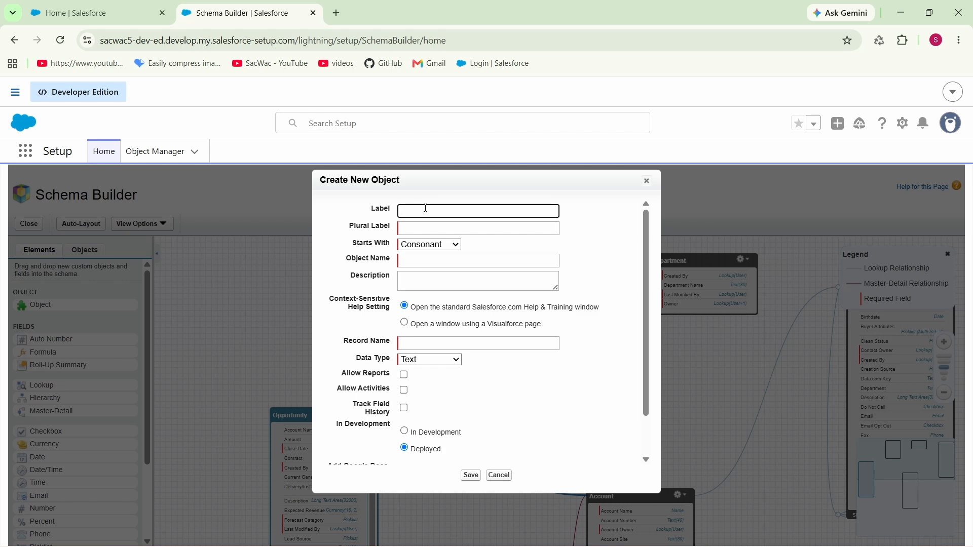
type("my obj")
left_click(484, 232)
left_click_drag(428, 214, 391, 215)
key("ctrl+c")
left_click(462, 225)
key("ctrl+v")
type("s")
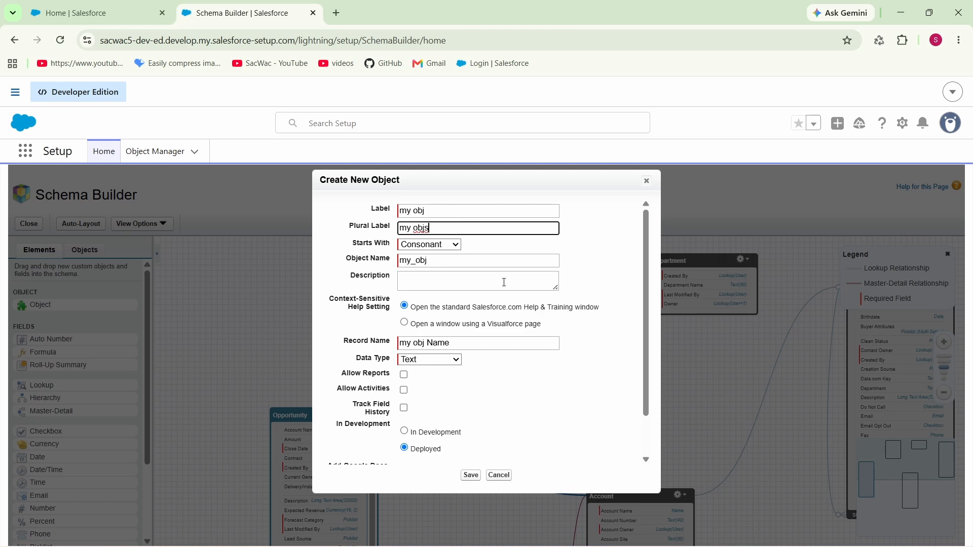
Allow reports and activities for the new object and save it to the canvas
scroll(504, 282, "down", 1)
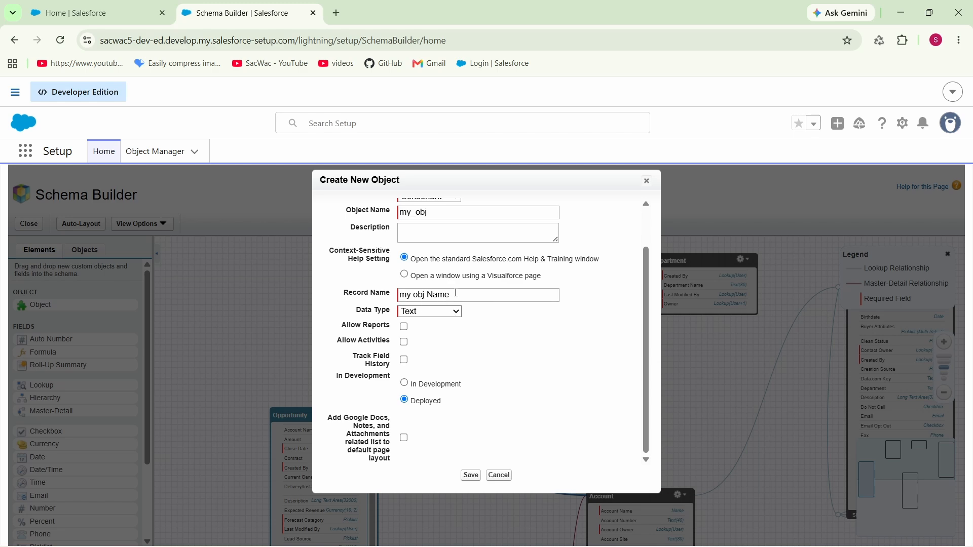
left_click_drag(456, 293, 399, 293)
left_click(460, 339)
left_click(404, 327)
left_click(405, 342)
left_click(471, 476)
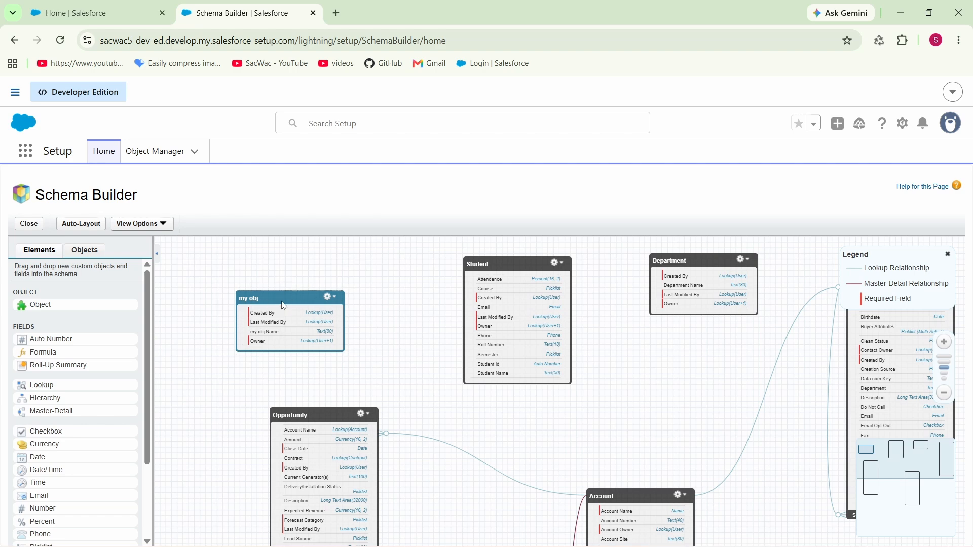
left_click_drag(340, 268, 354, 274)
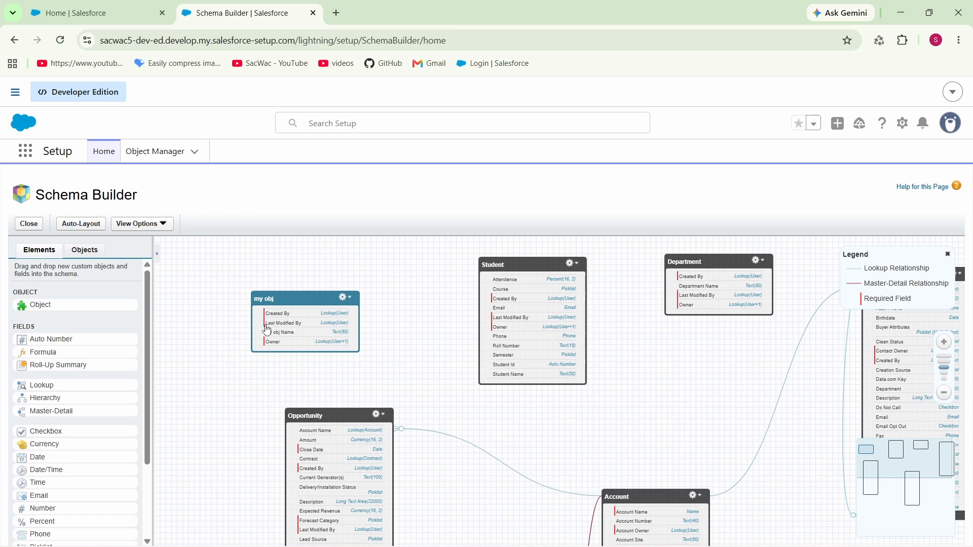
Reload the Sales home page, look through its additional navigation items for my obj, and return to Schema Builder
left_click(65, 7)
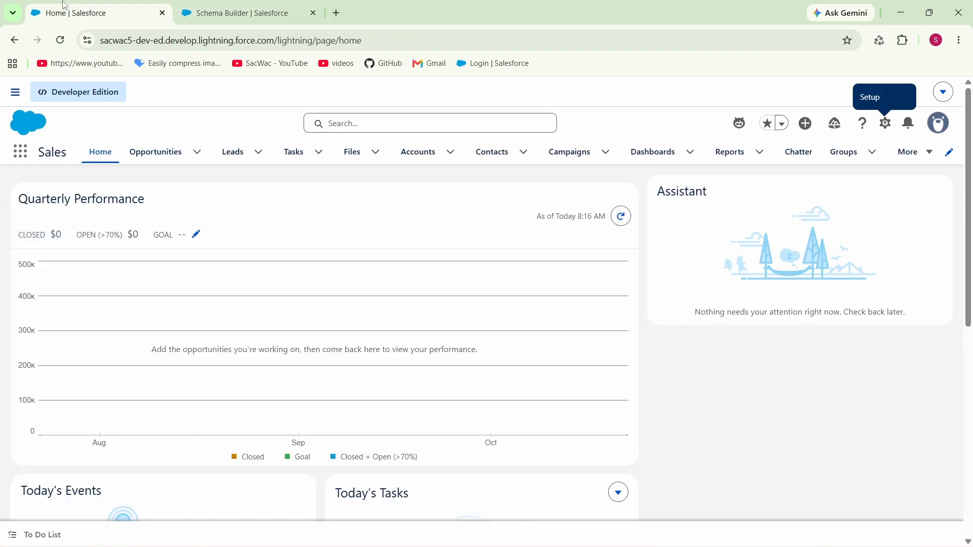
left_click(66, 45)
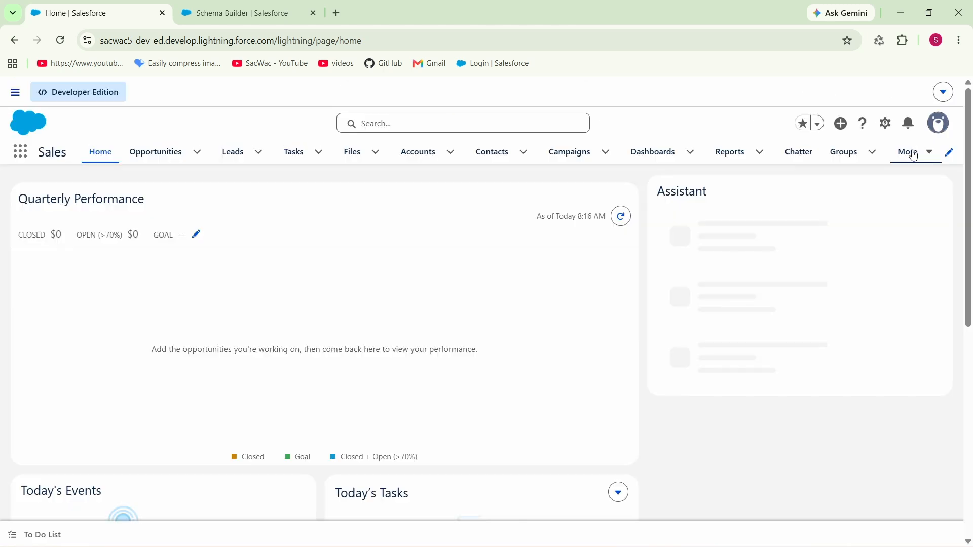
left_click(909, 152)
scroll(862, 375, "down", 2)
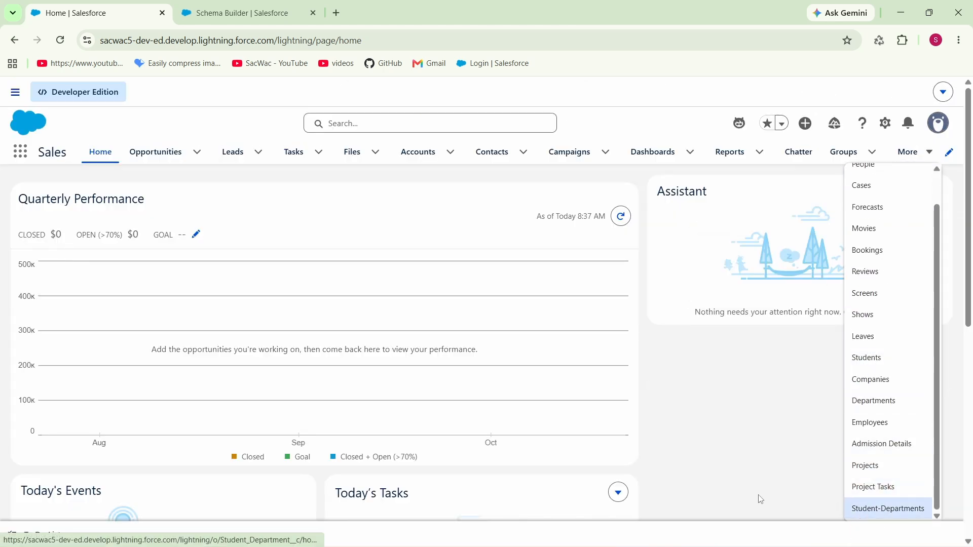
left_click(739, 404)
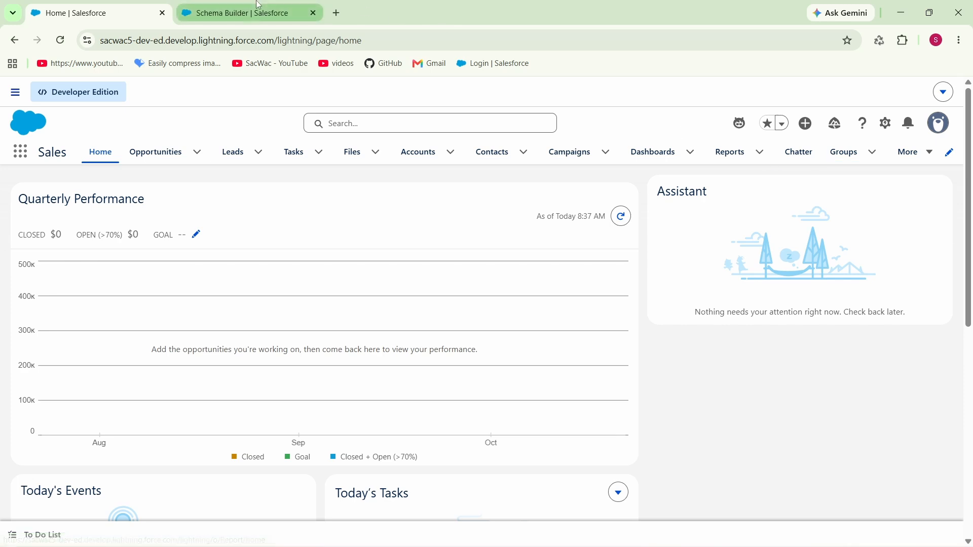
left_click(238, 13)
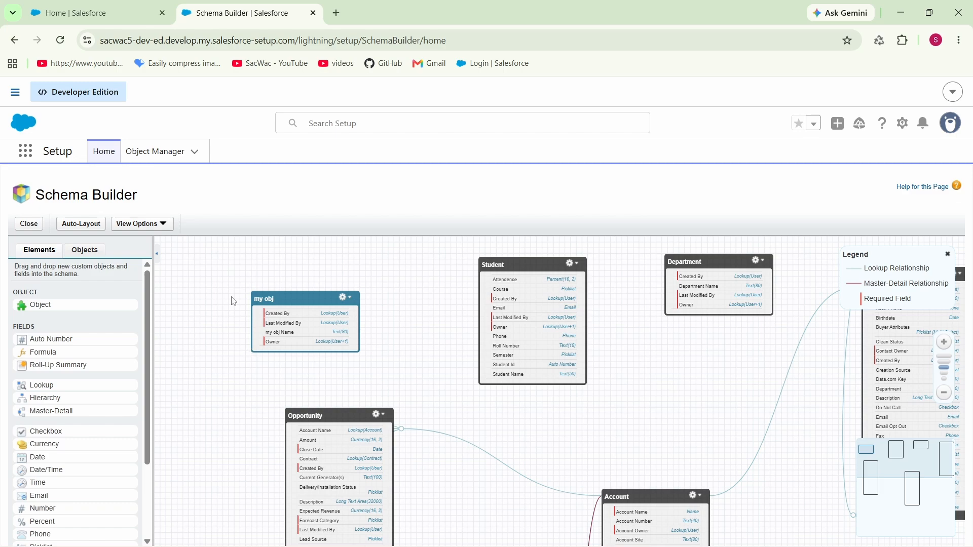
Open Setup from the Sales home page, find the Tabs settings, and start a new custom object tab
left_click(125, 9)
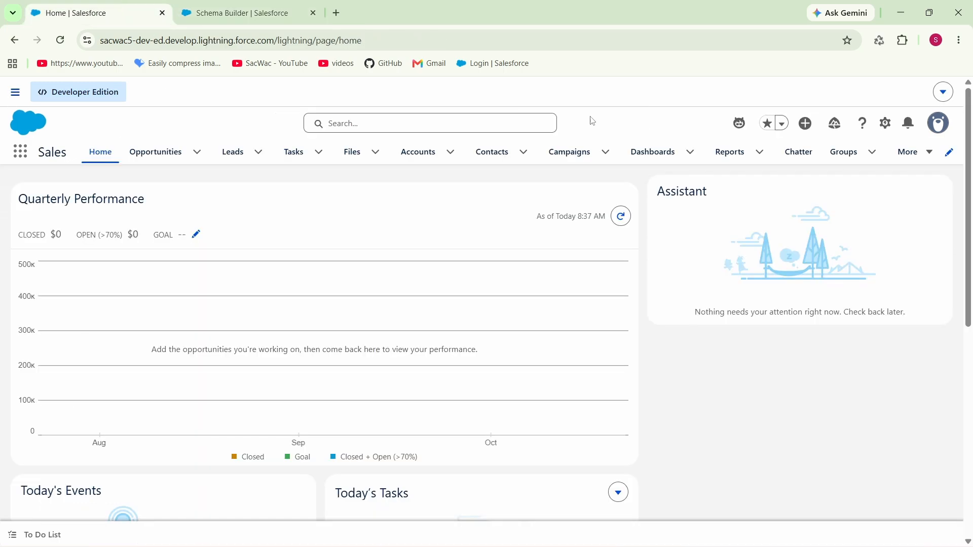
left_click(884, 127)
left_click(806, 182)
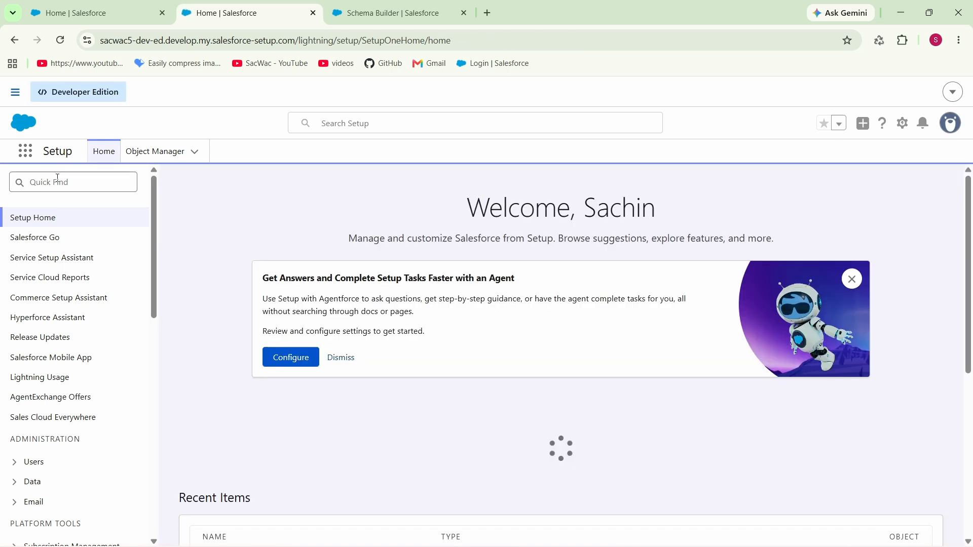
left_click(57, 179)
type("tabs")
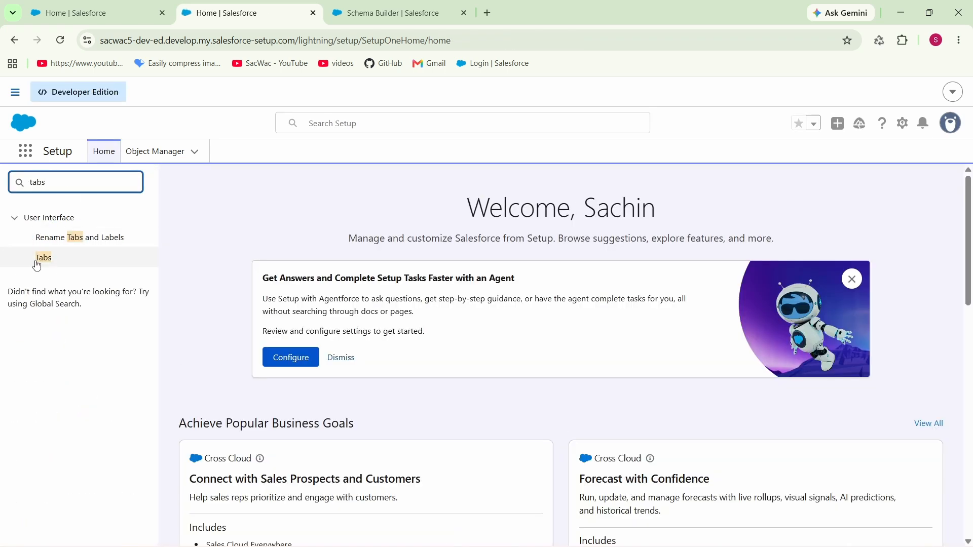
left_click(44, 258)
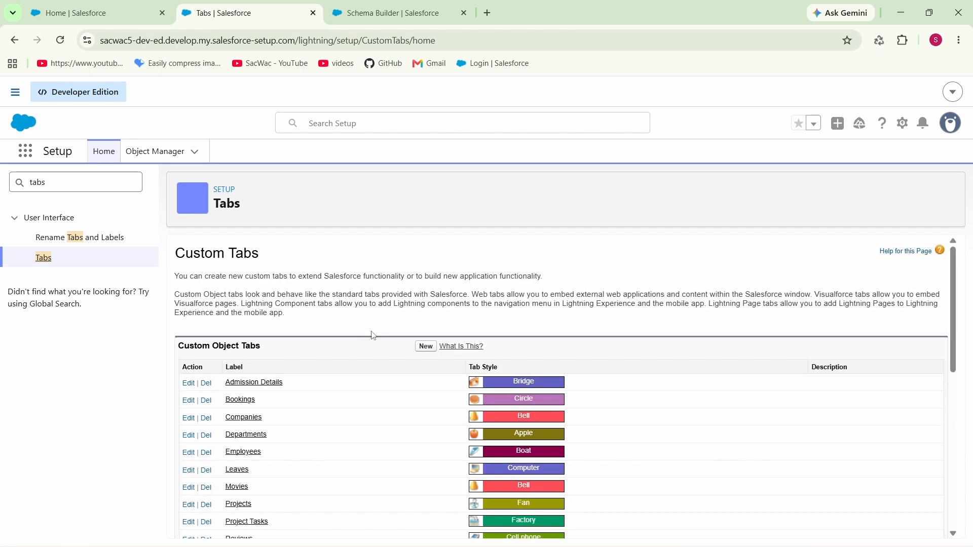
left_click(425, 348)
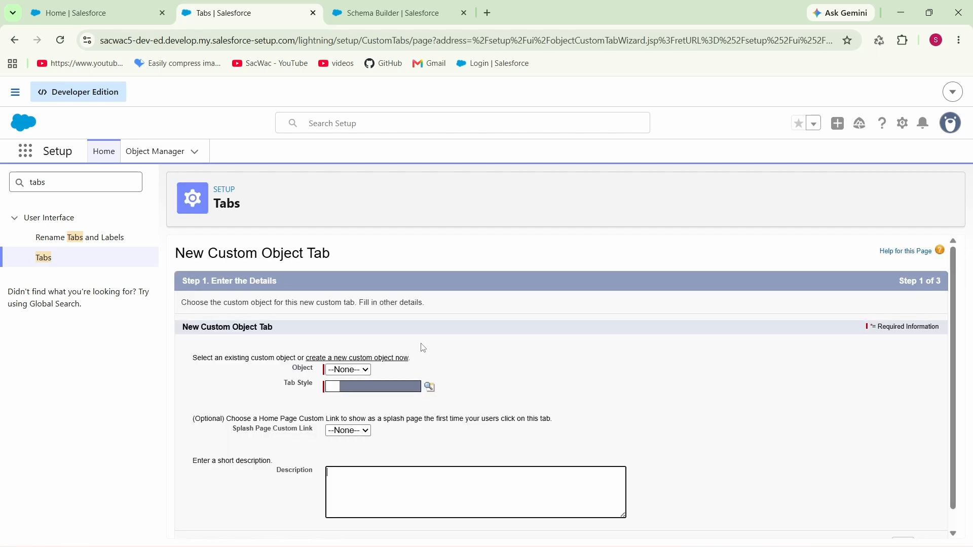
Choose my obj as the custom tab's object and Bridge as its tab style
left_click(360, 372)
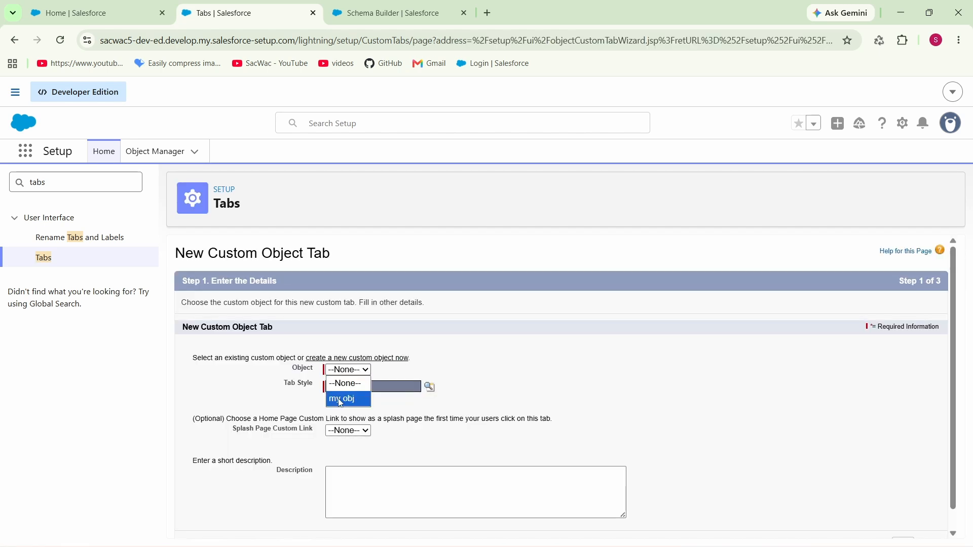
left_click(386, 413)
left_click(357, 372)
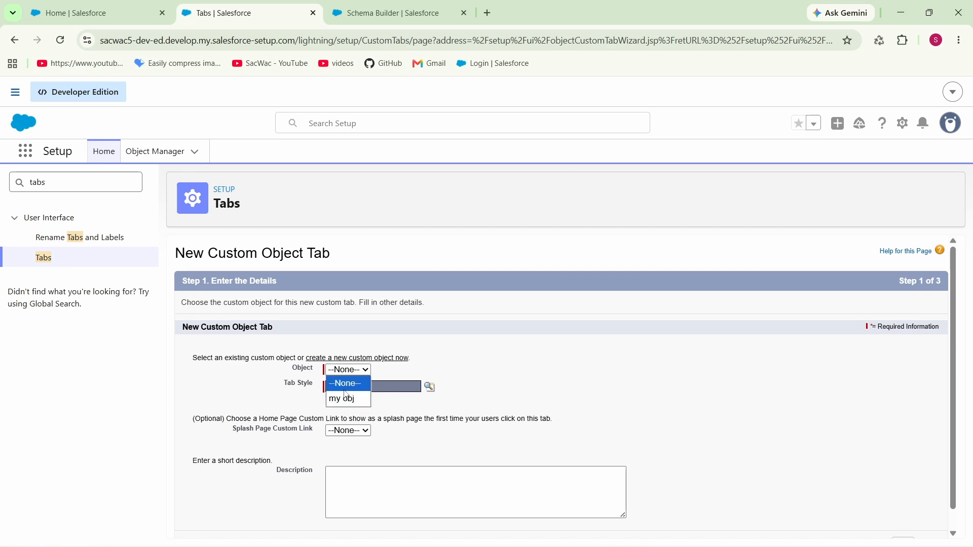
left_click(358, 398)
left_click(429, 387)
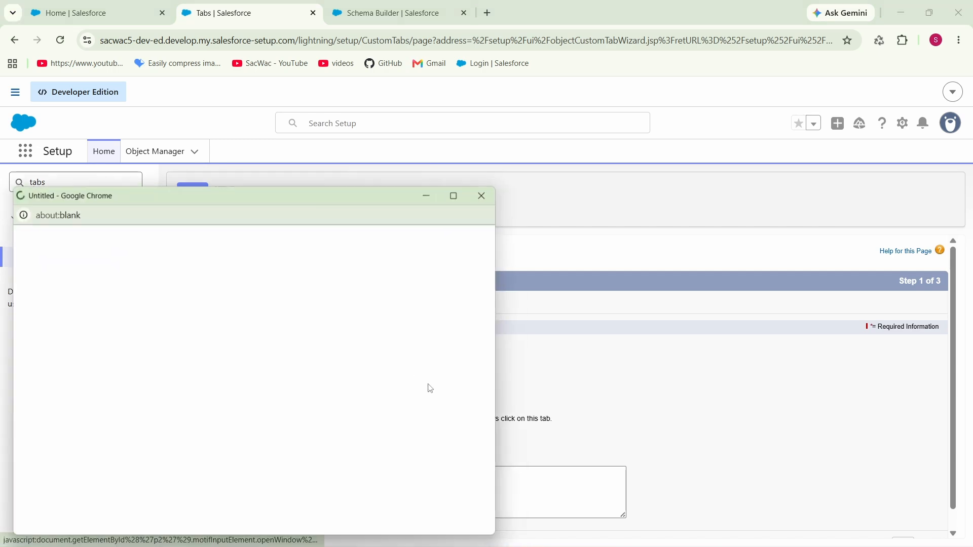
left_click(381, 300)
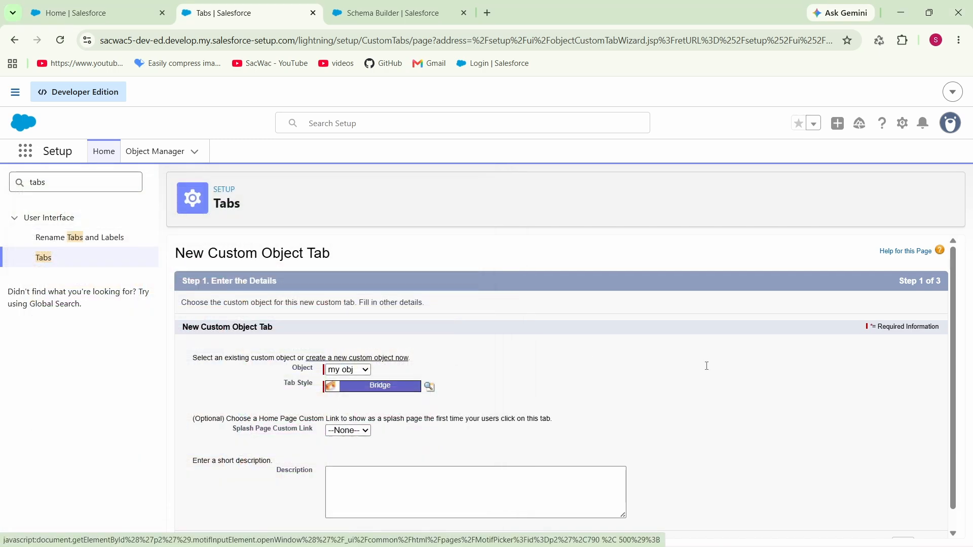
Keep the default profile visibility and app assignments for the my obj tab and save it
scroll(849, 497, "down", 1)
left_click(902, 524)
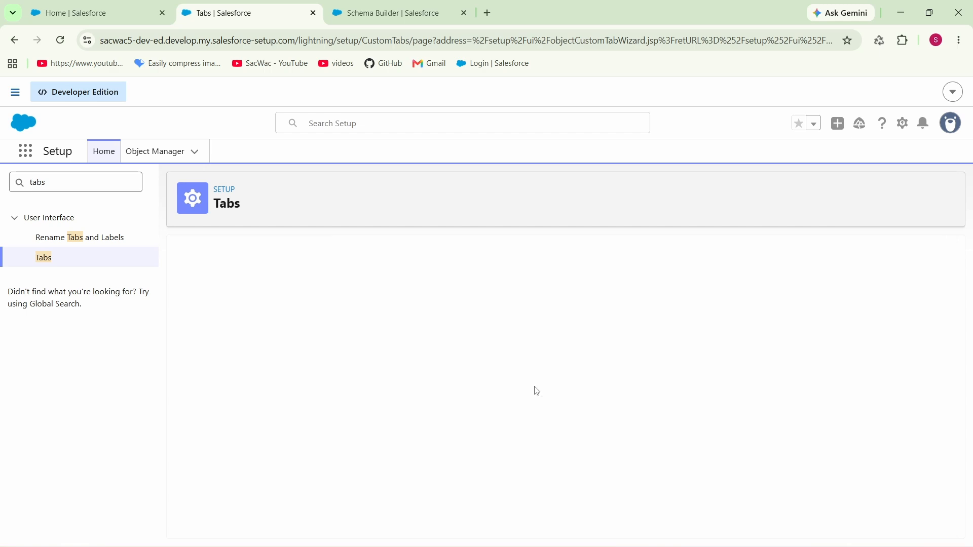
scroll(840, 400, "down", 10)
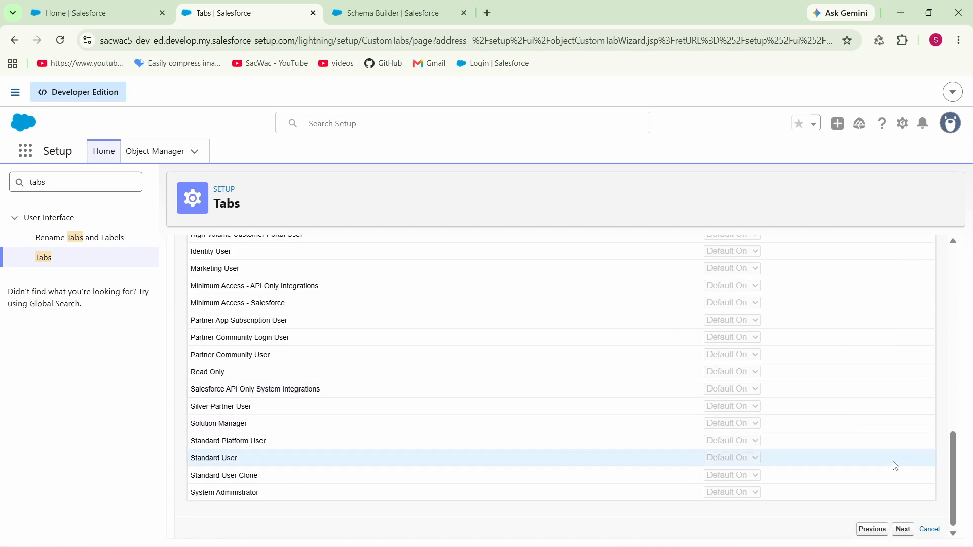
left_click(903, 524)
scroll(907, 522, "down", 10)
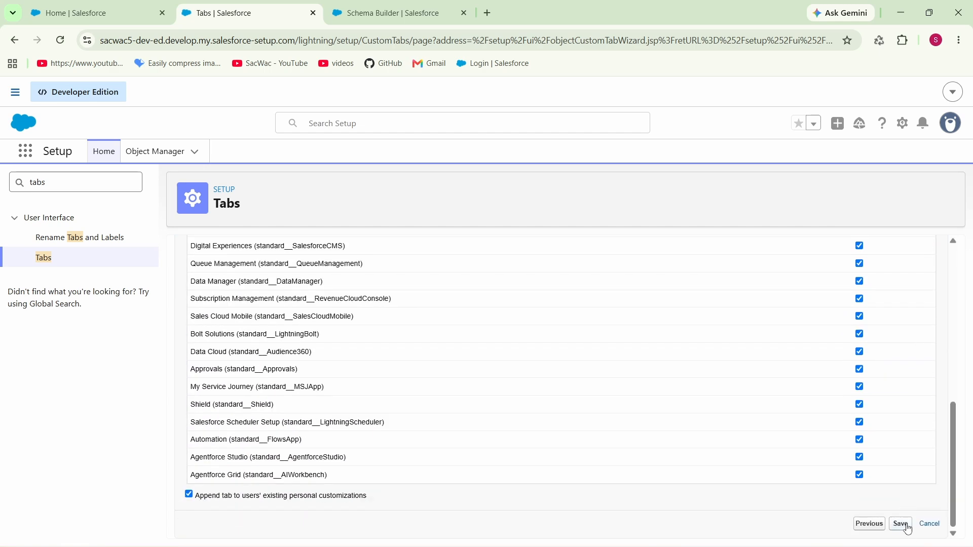
left_click(906, 526)
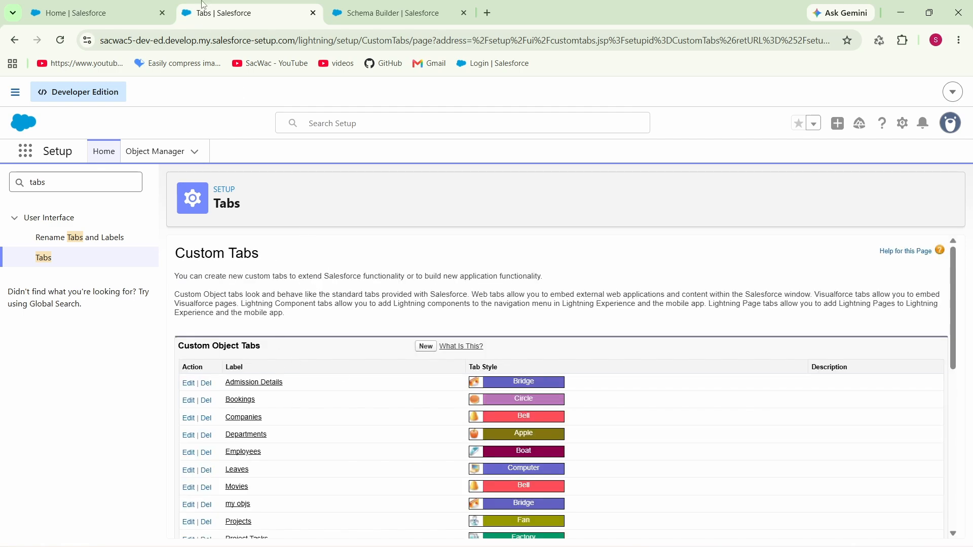
Reload the Sales home page and look through its additional navigation items for the my objs tab
left_click(57, 18)
left_click(58, 39)
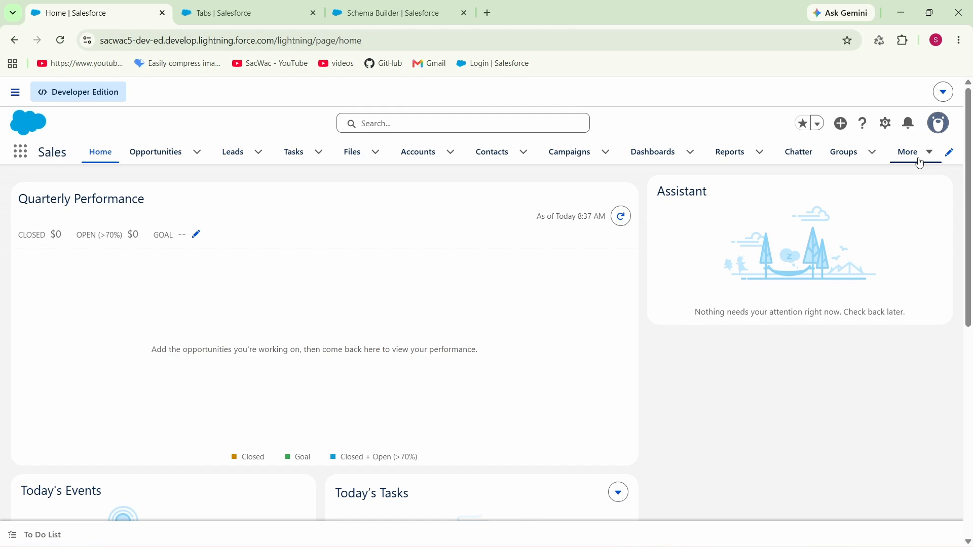
left_click(917, 155)
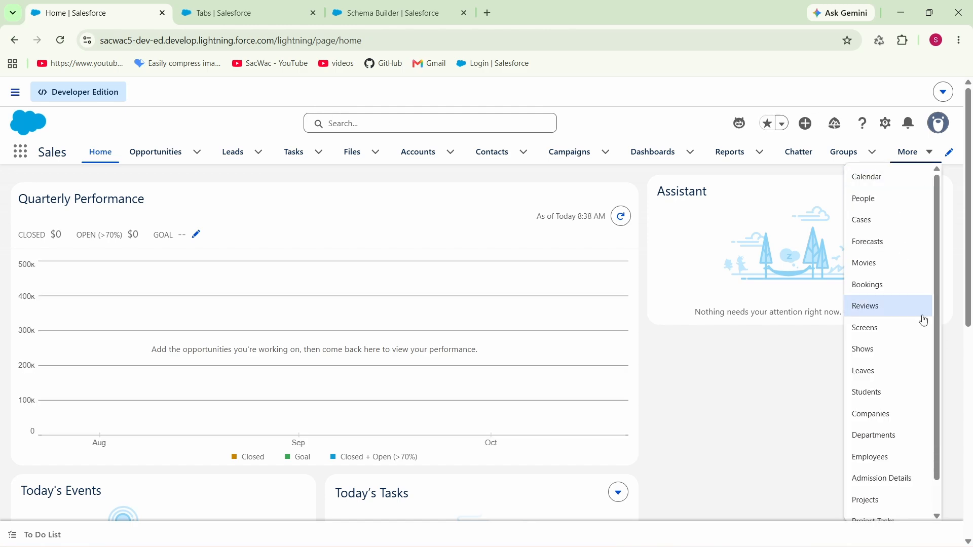
scroll(897, 456, "down", 7)
scroll(875, 335, "up", 5)
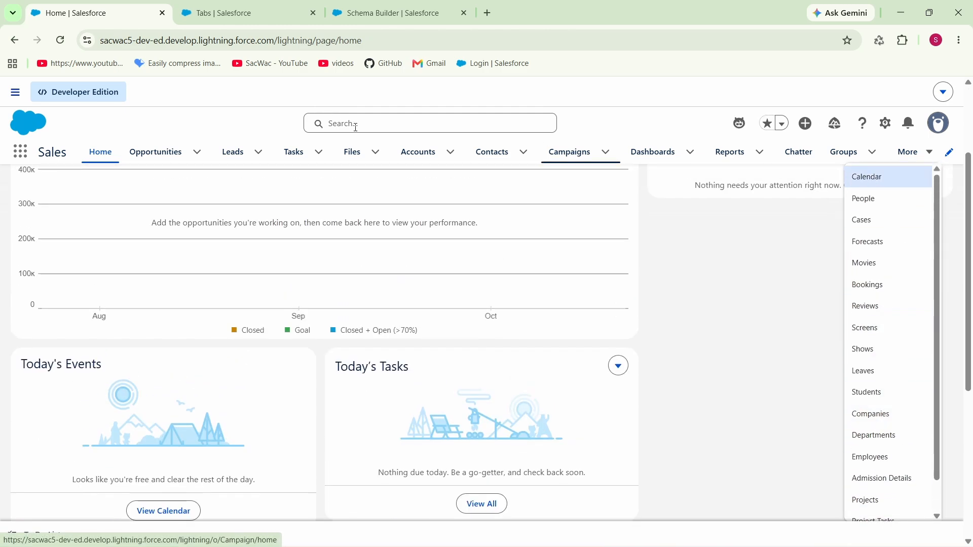
left_click(60, 40)
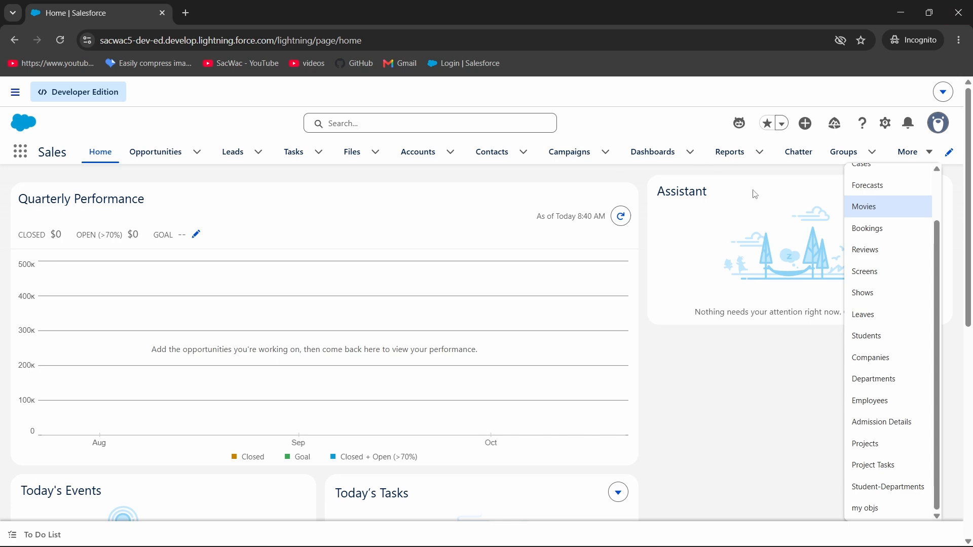
key("alt+Tab")
Return to Schema Builder and examine the field types available for adding to objects
left_click(451, 15)
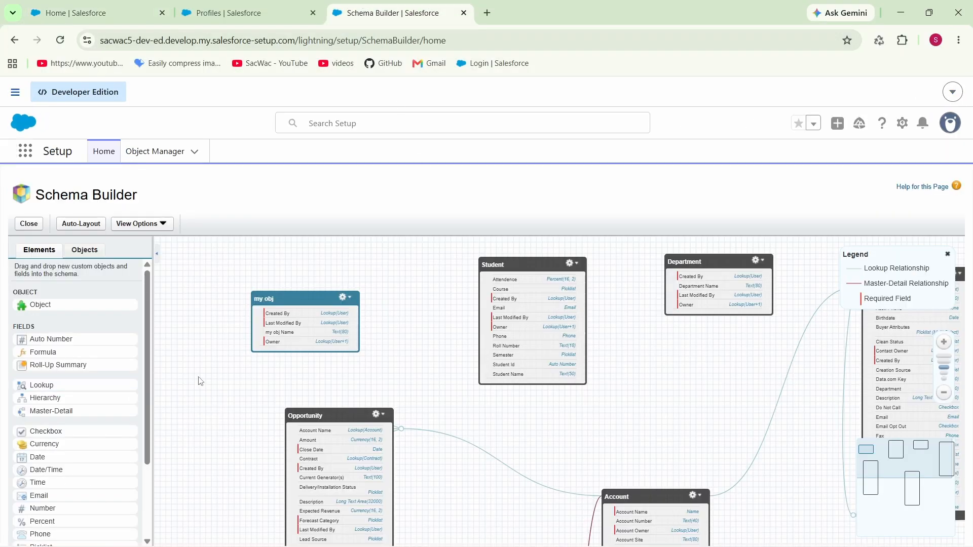
scroll(54, 330, "down", 2)
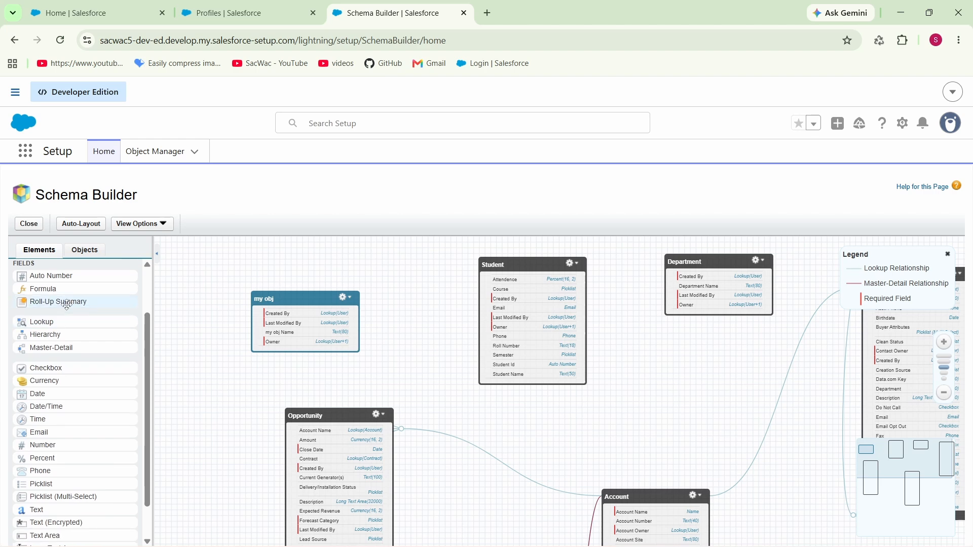
scroll(48, 349, "up", 2)
scroll(45, 355, "down", 2)
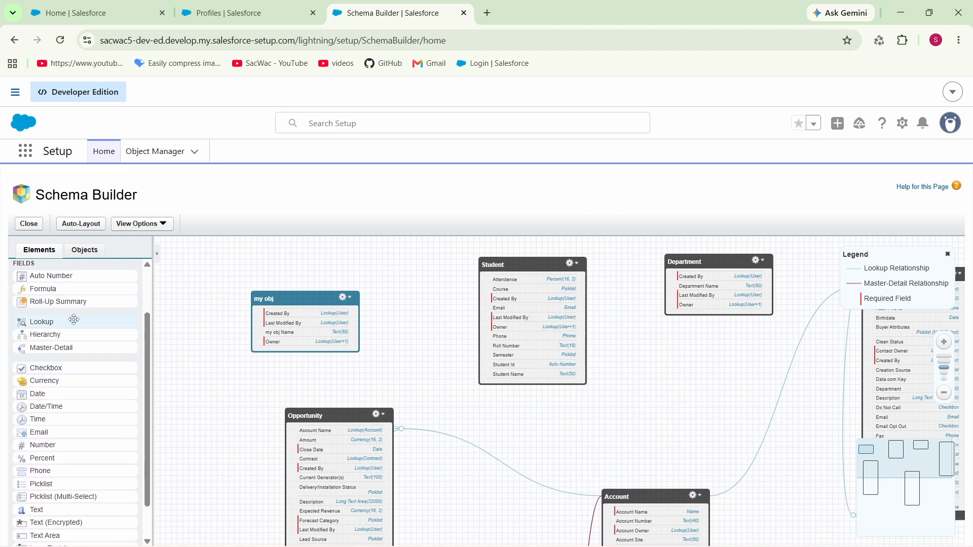
scroll(61, 338, "up", 2)
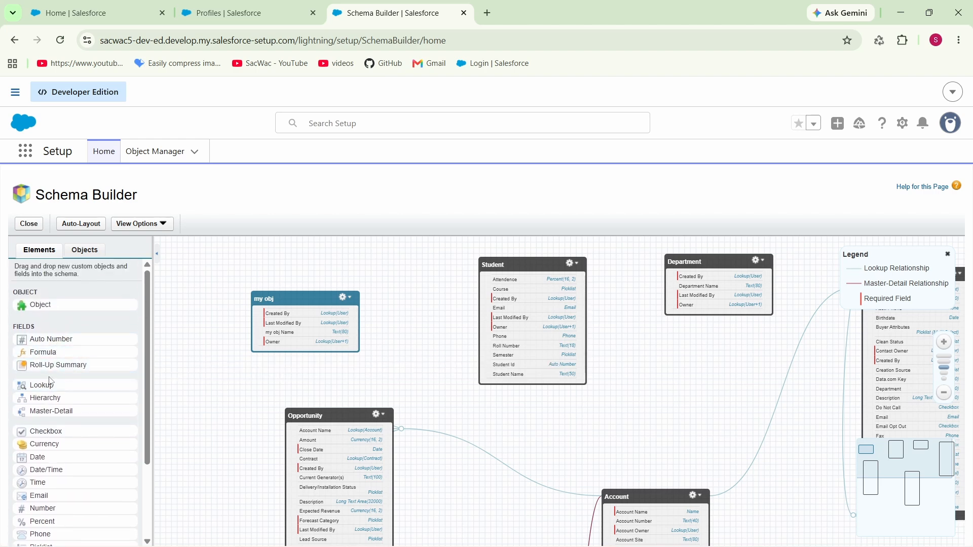
scroll(64, 375, "down", 3)
scroll(68, 390, "down", 2)
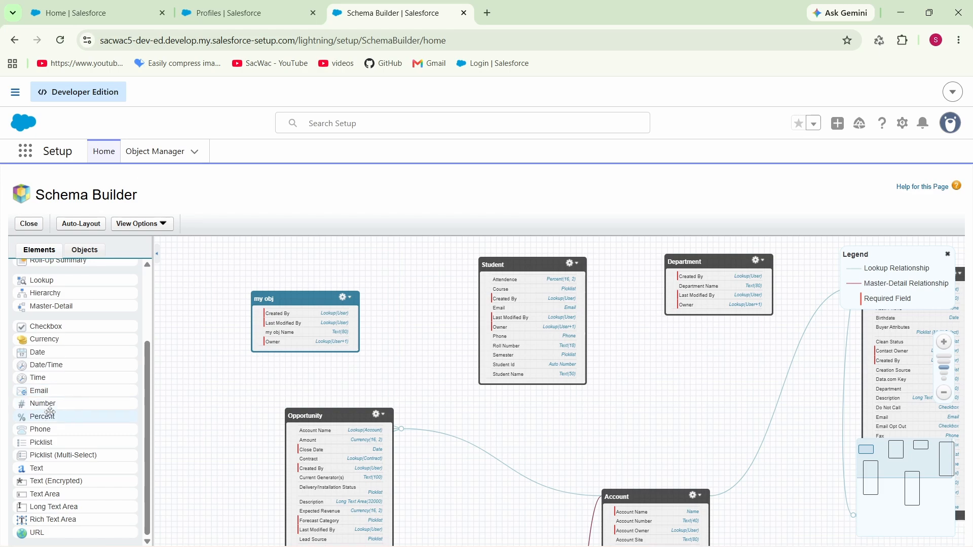
Examine the creation settings for a Number field and a Lookup field on my obj, including the Related To choices, without saving either
left_click_drag(43, 408, 282, 321)
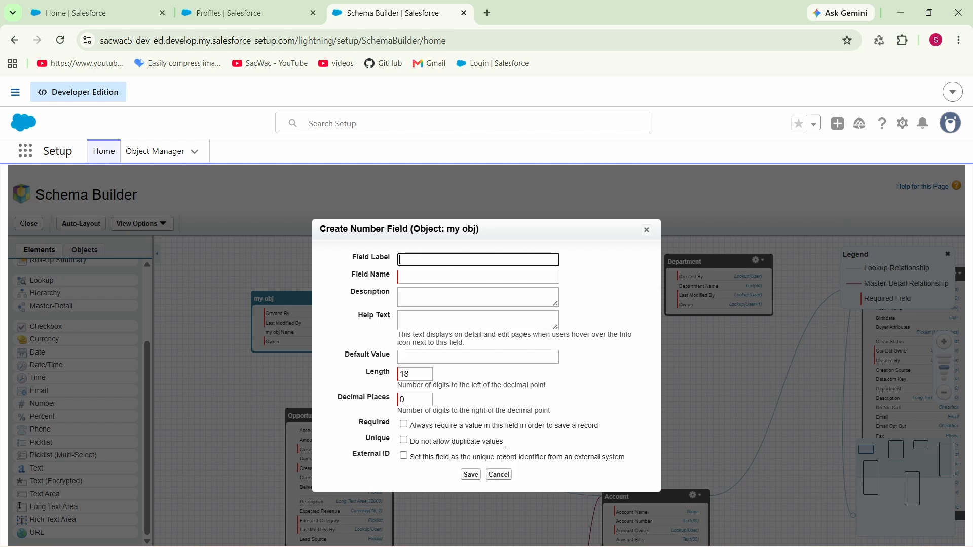
left_click(500, 475)
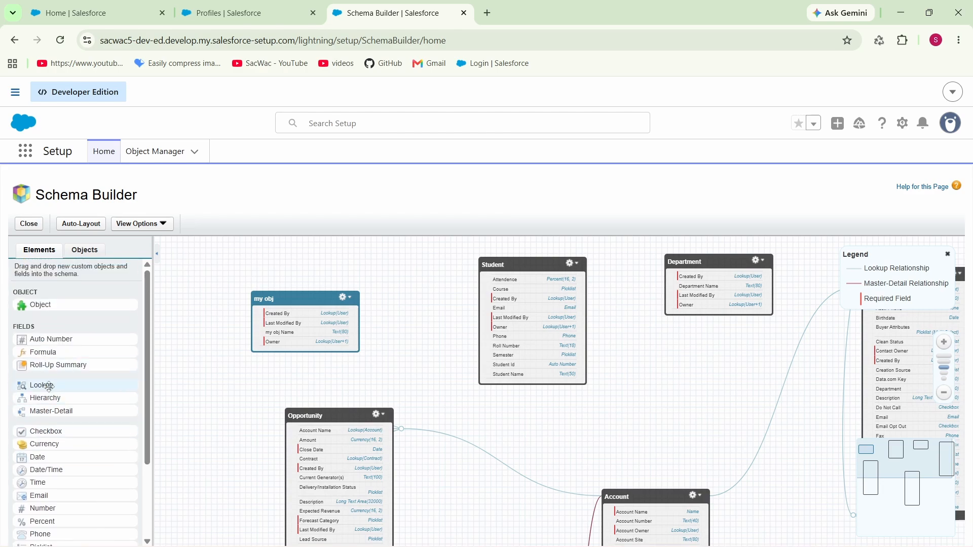
left_click_drag(50, 386, 266, 322)
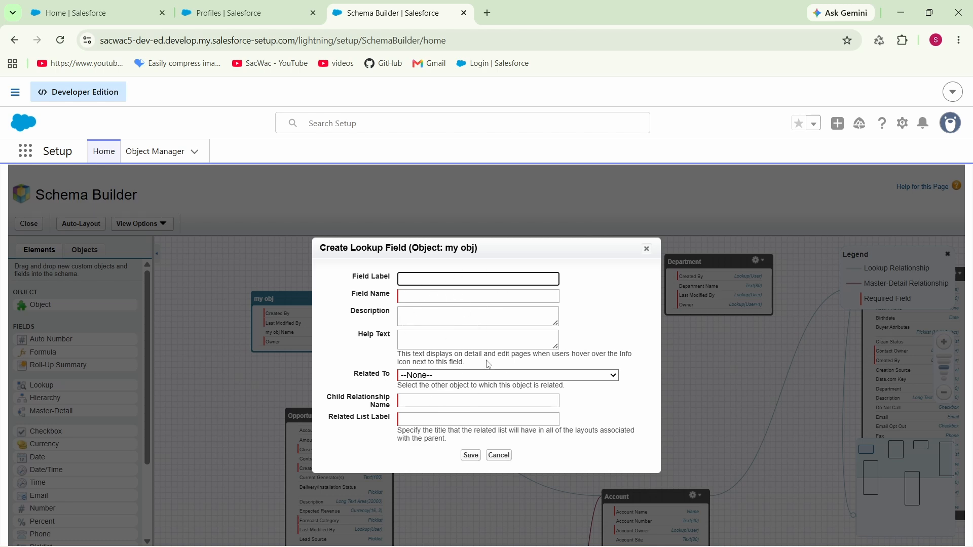
left_click(492, 375)
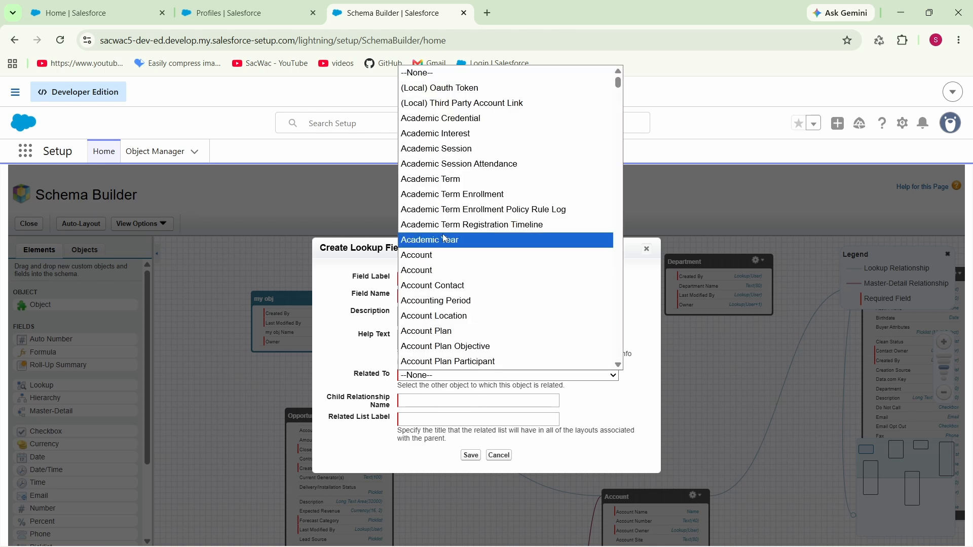
scroll(449, 240, "down", 10)
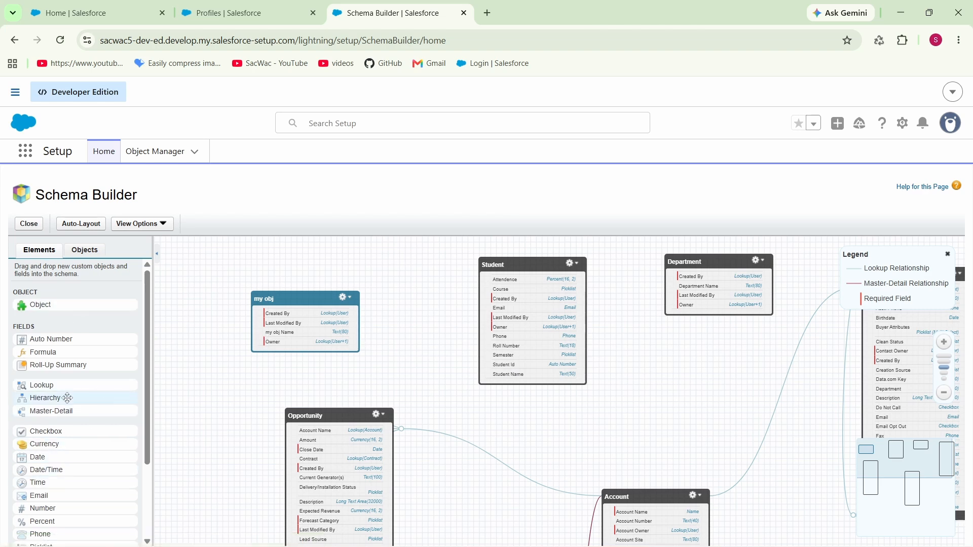
left_click_drag(443, 308, 439, 337)
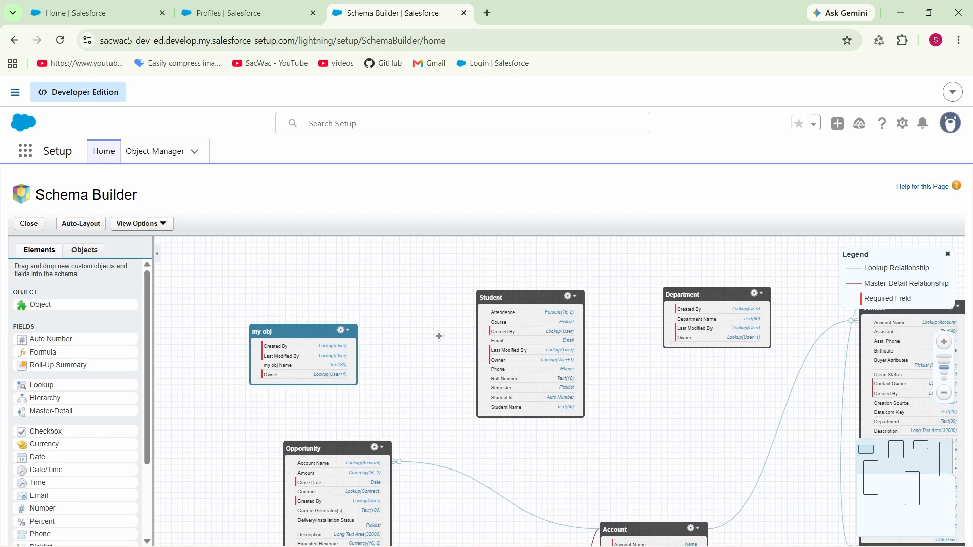